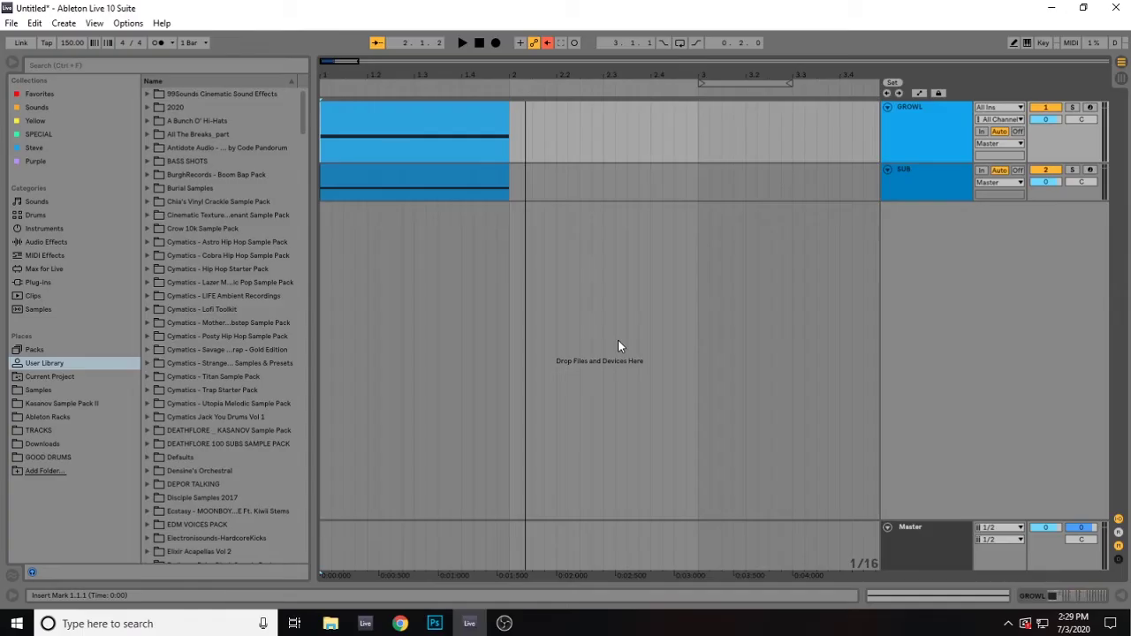
Play the GROWL and SUB clips from the start of the arrangement and stop playback
key(space)
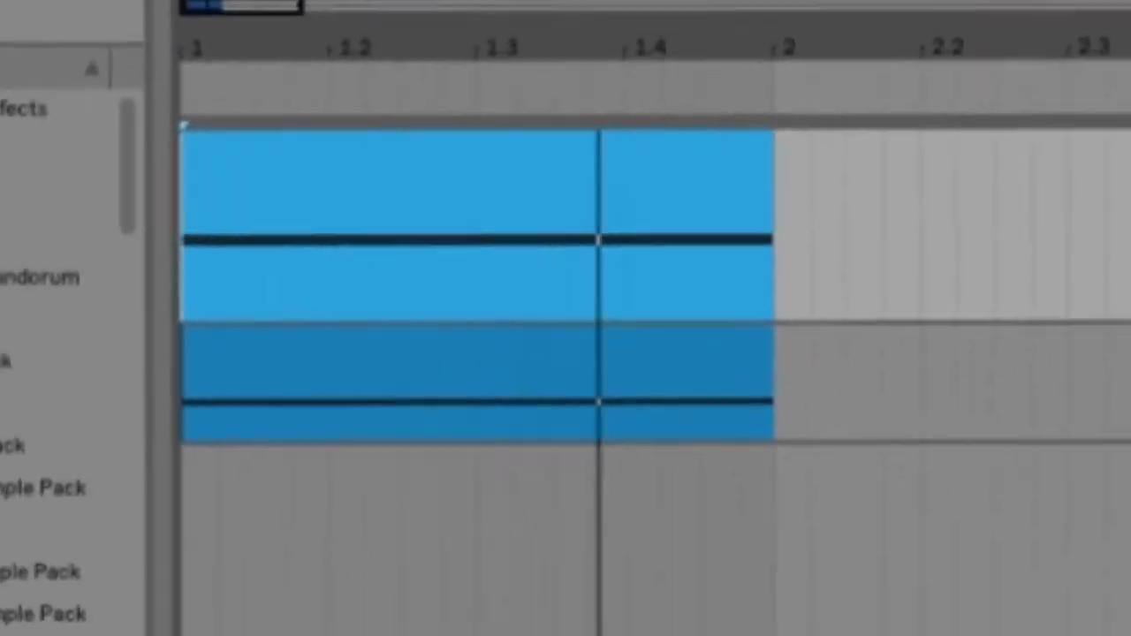
key(space)
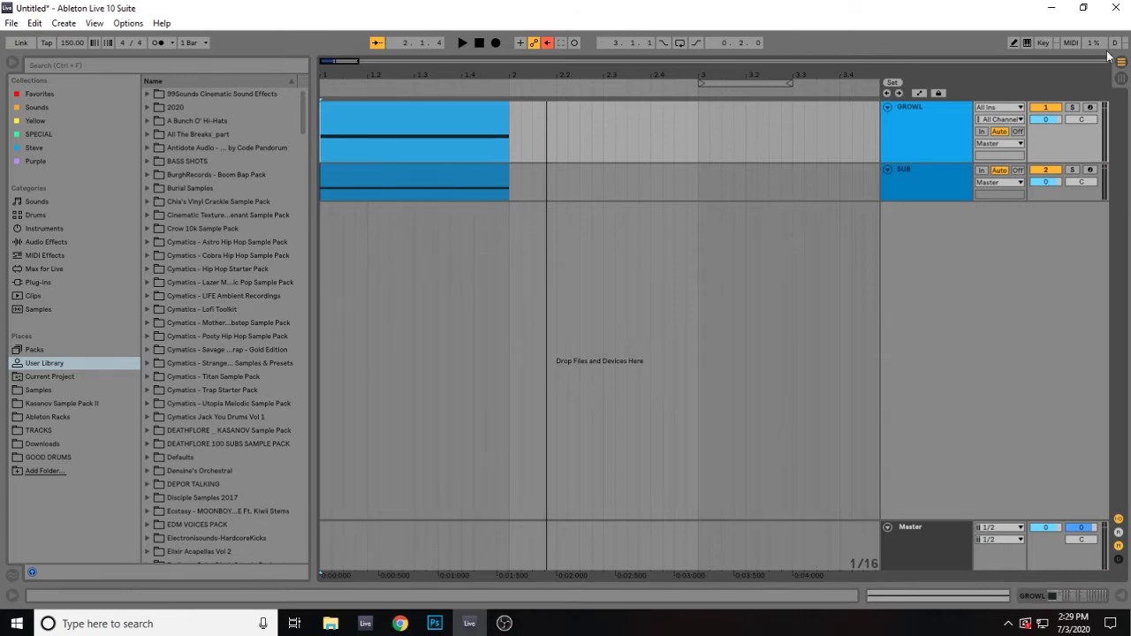
Open the GROWL track's device chain and its Serum window, moving the window clear of the device chain's Serum controls
double_click(936, 118)
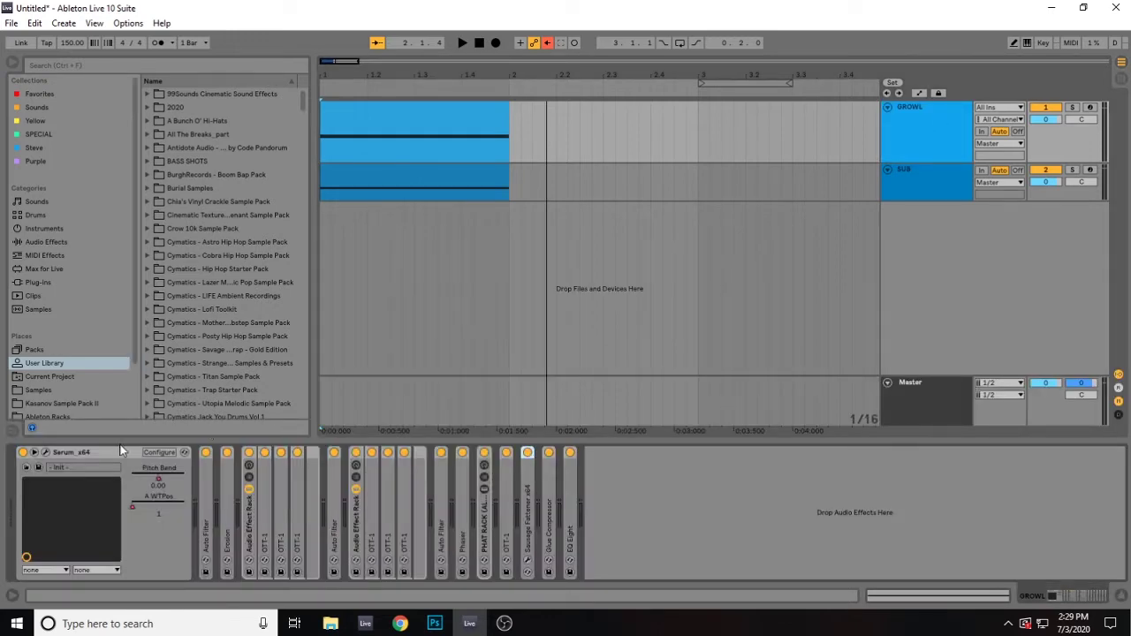
click(585, 517)
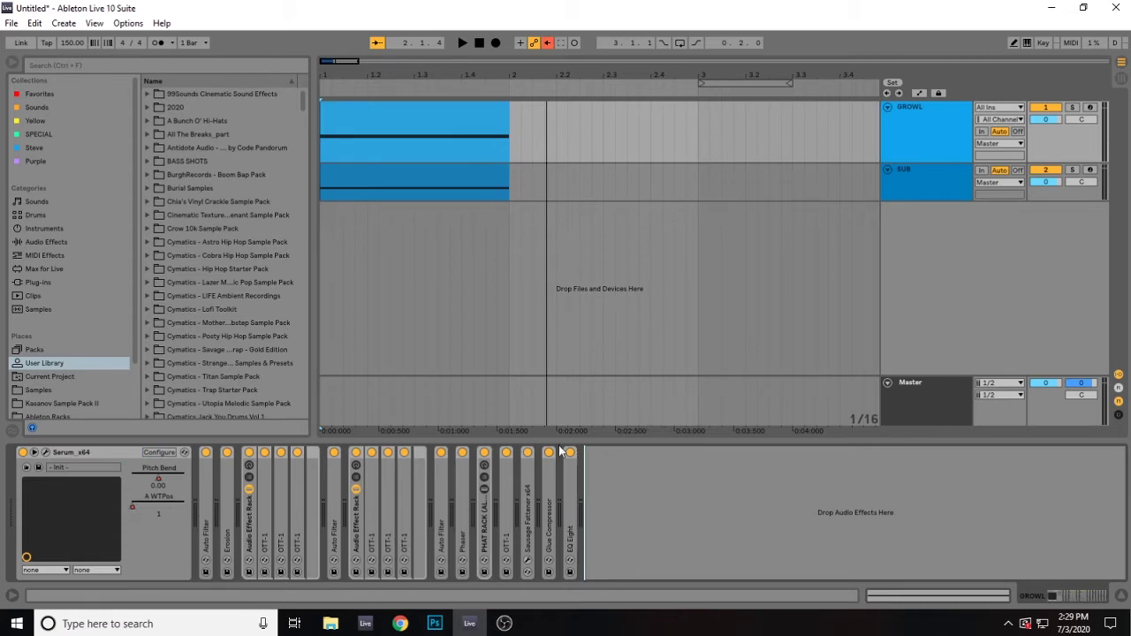
click(46, 452)
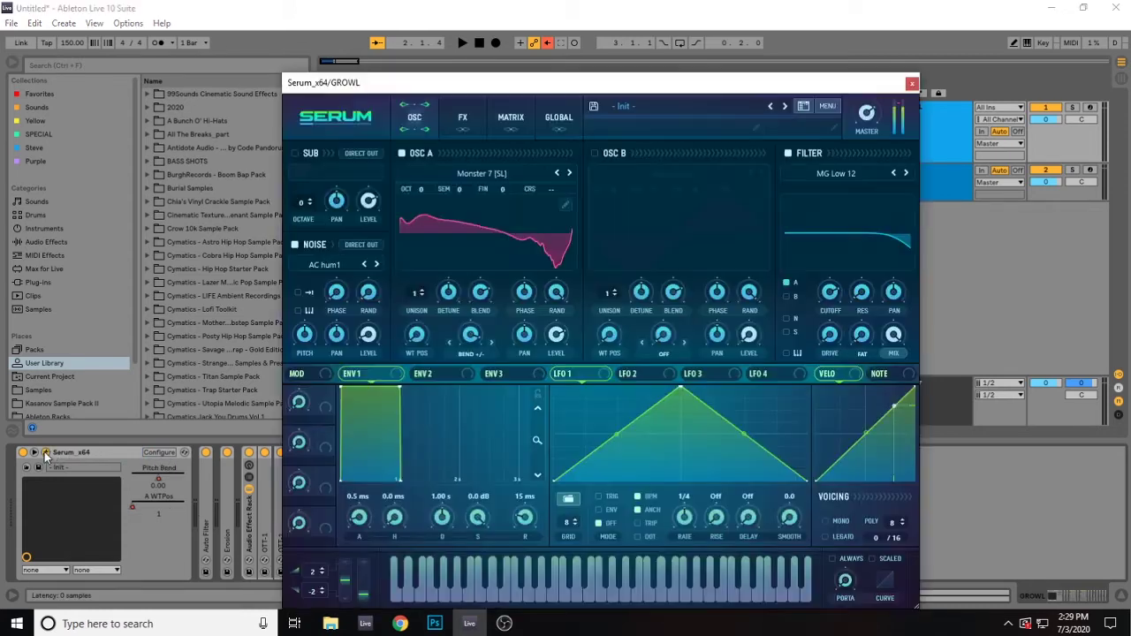
drag(570, 86, 700, 66)
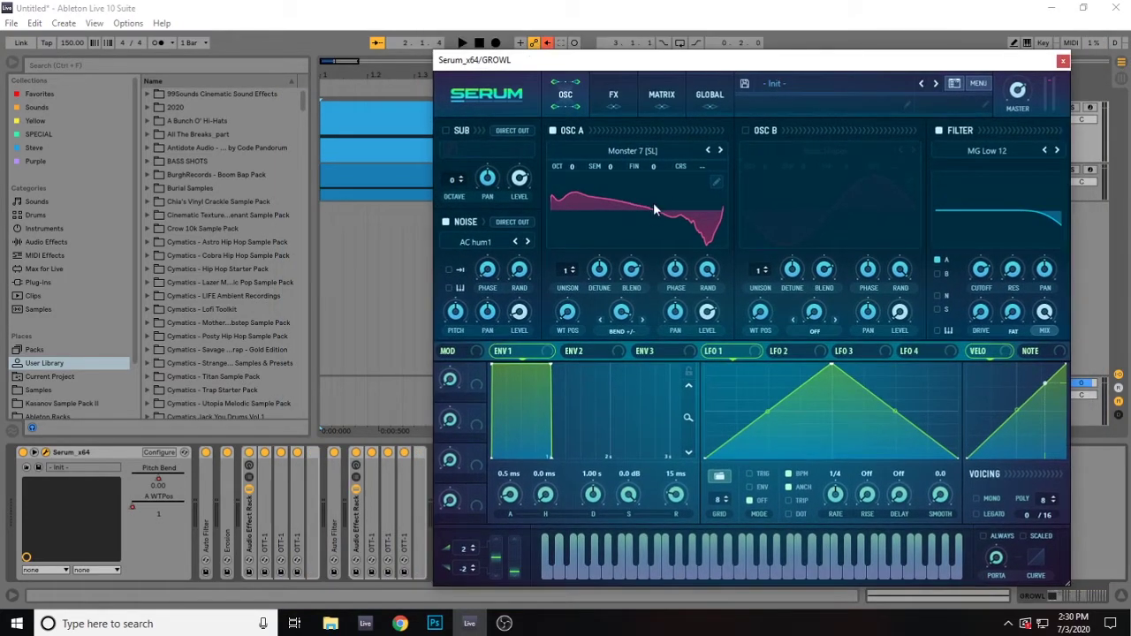
Audition the growl with Serum open, examining OSC A's wavetable and bend settings and the noise oscillator level
key(space)
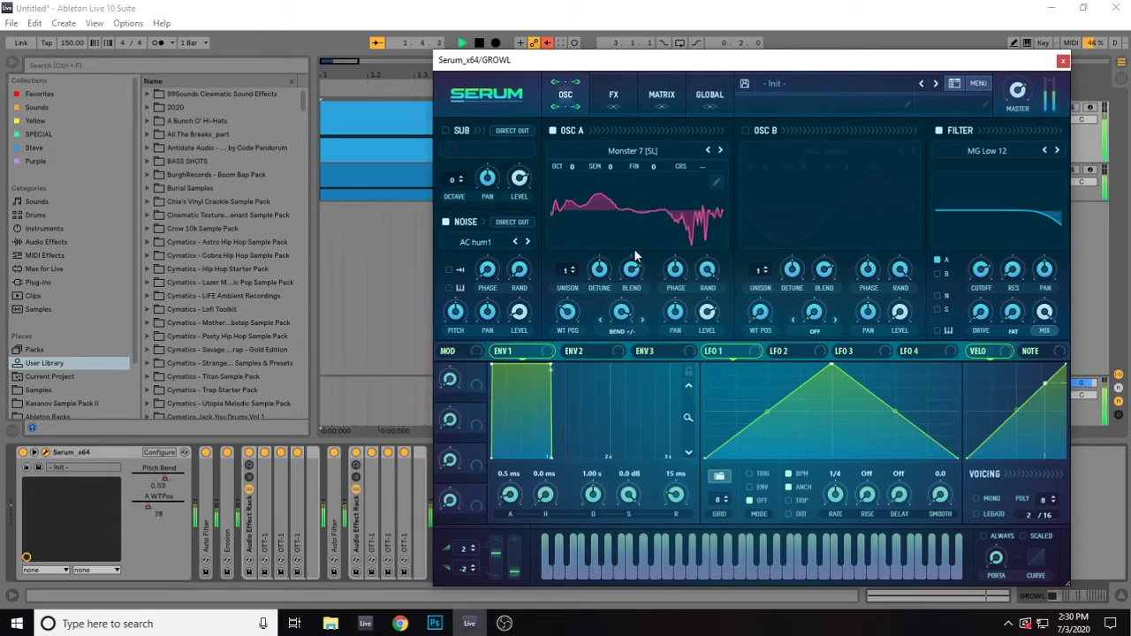
key(space)
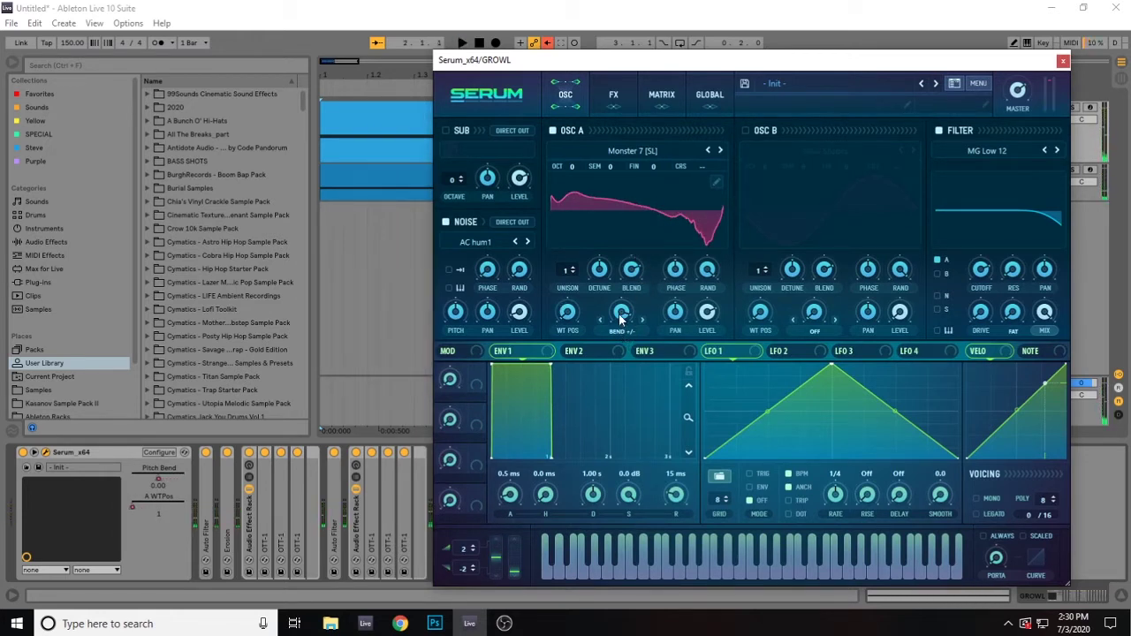
mouse_move(621, 318)
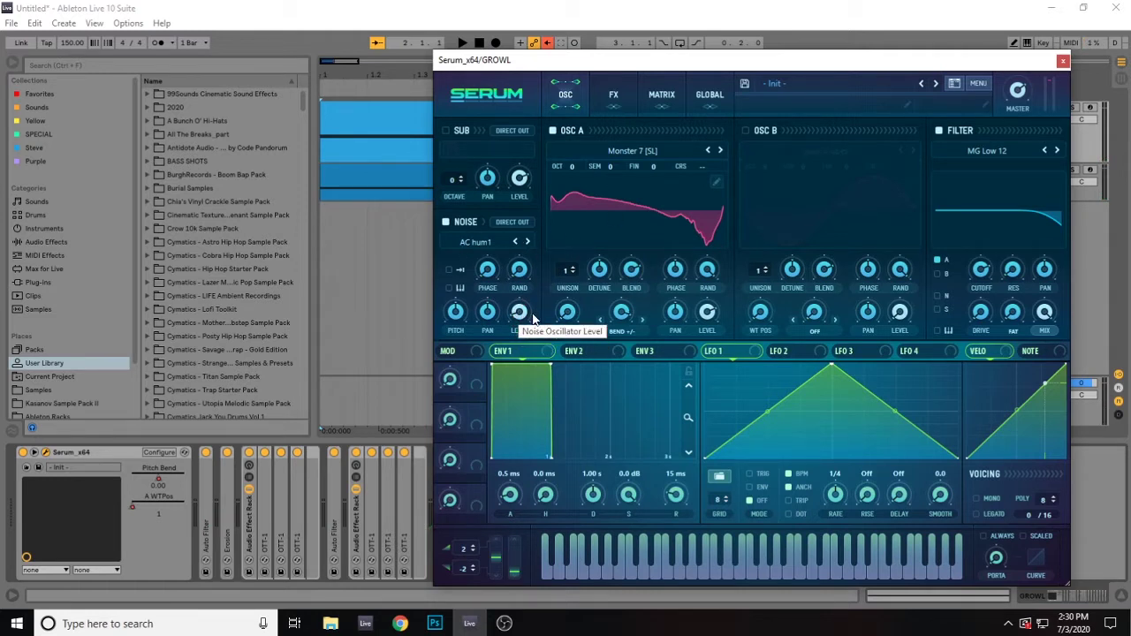
key(space)
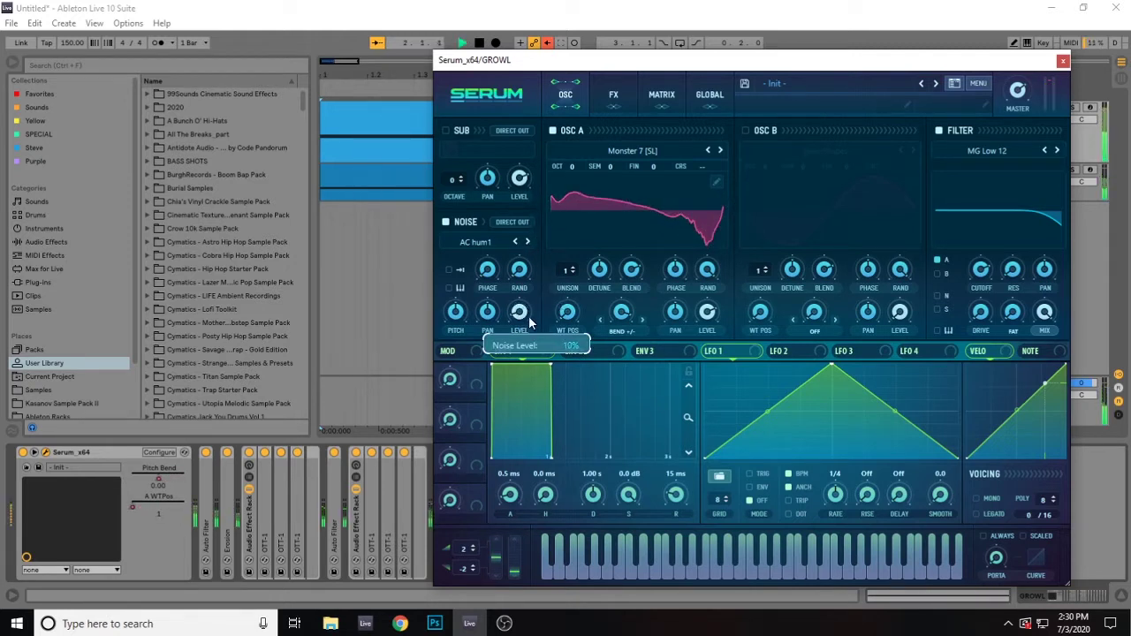
key(space)
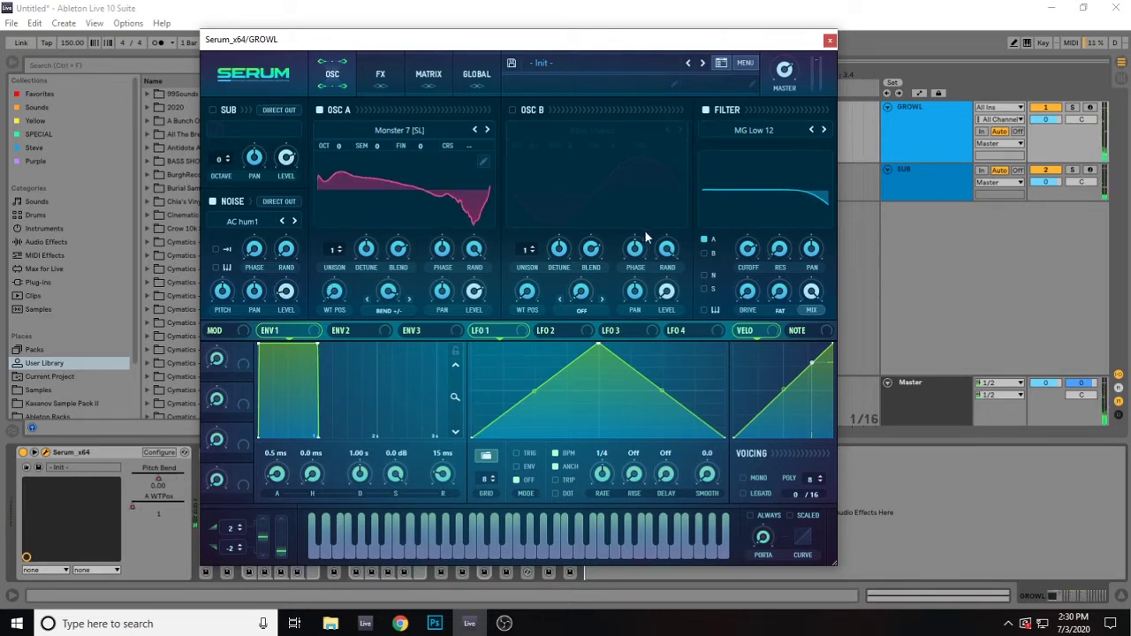
Examine Serum's effects, including the phaser mix and the equalizer curve, and close the Serum window
click(382, 76)
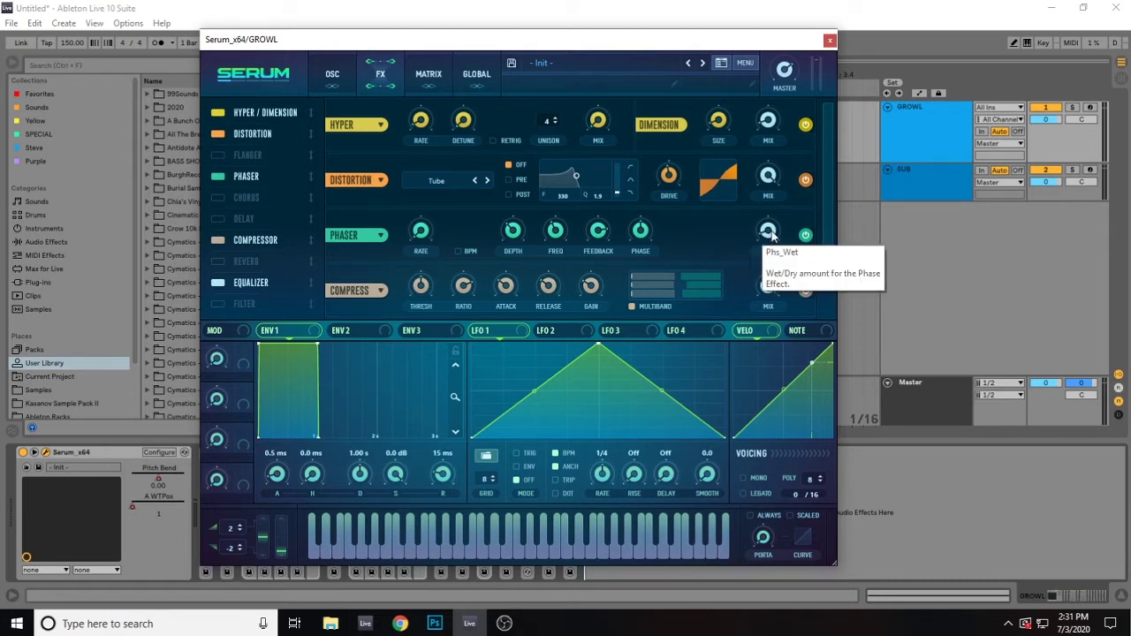
mouse_move(771, 231)
mouse_down()
mouse_move(773, 123)
mouse_move(772, 230)
mouse_up()
scroll(826, 254, down, 1)
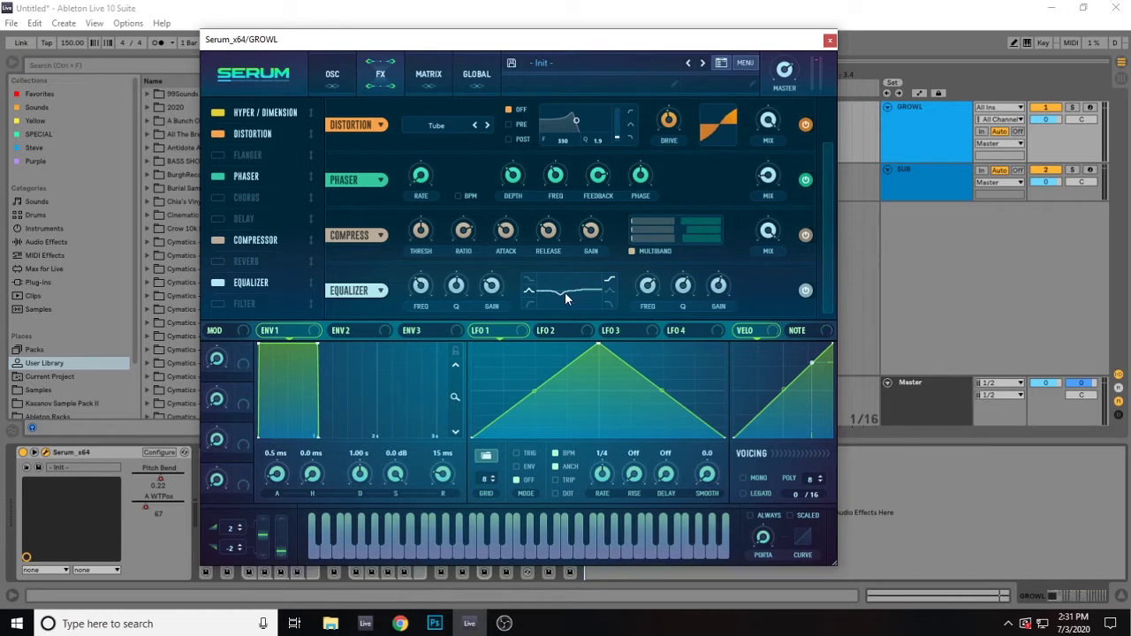
drag(557, 287, 551, 299)
key(Escape)
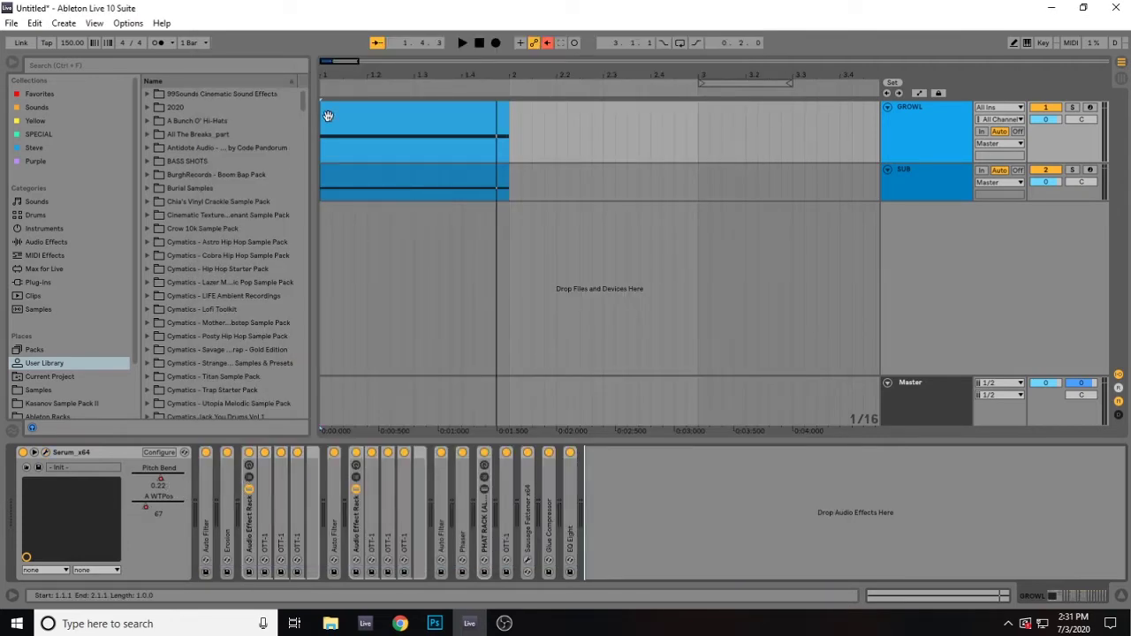
Show the automation of Serum's Pitch Bend and A WTPos during playback, and hide the automation again
right_click(159, 474)
click(165, 483)
key(space)
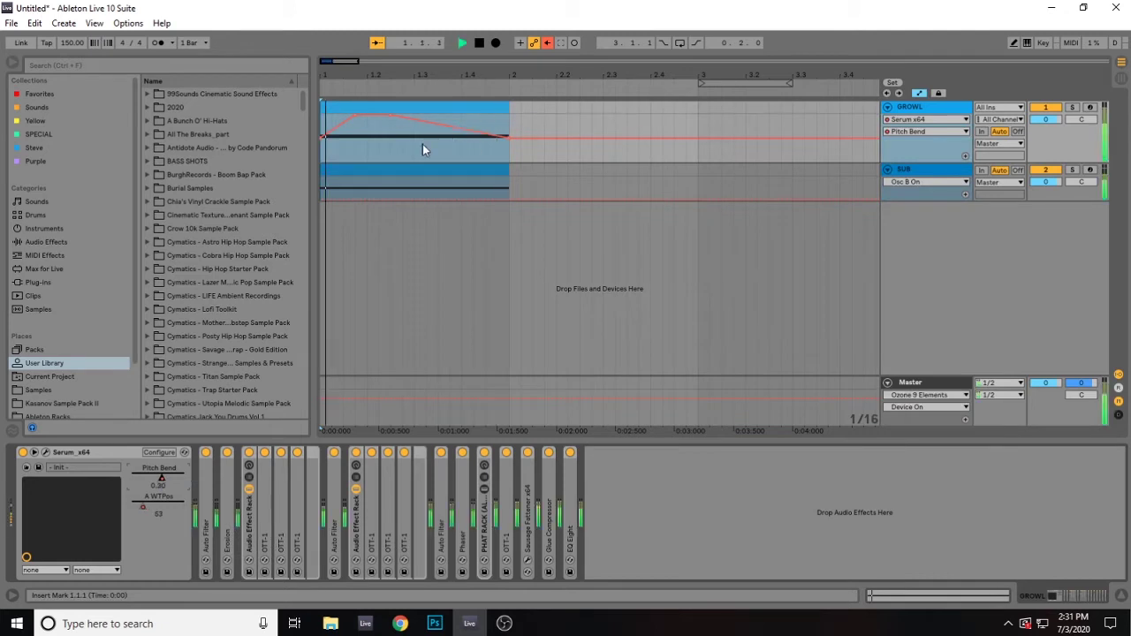
right_click(147, 507)
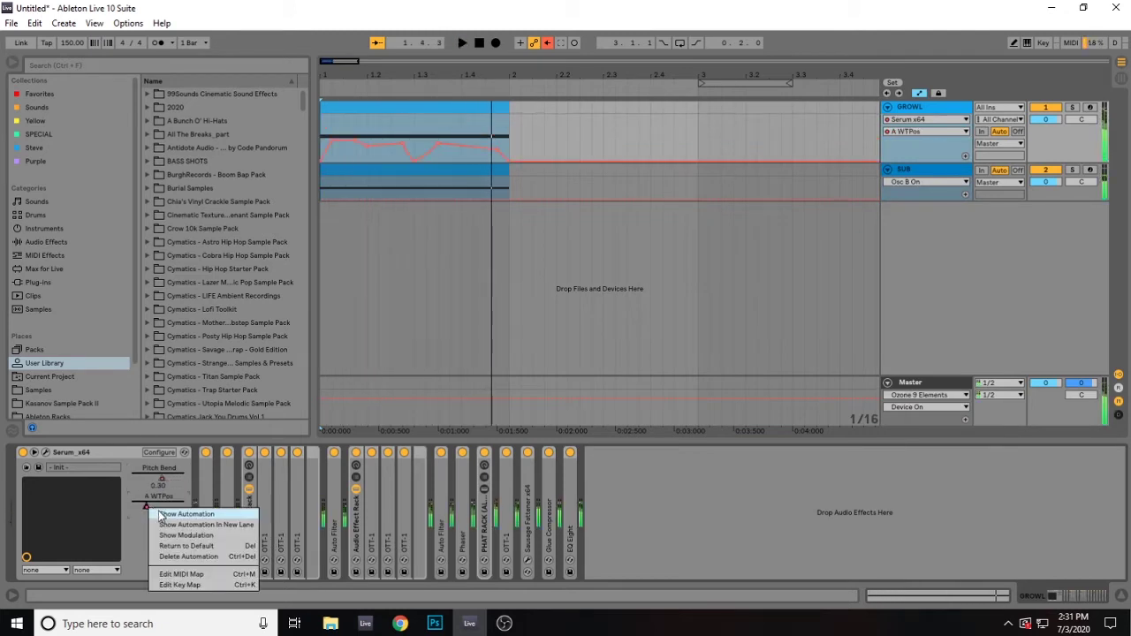
click(159, 514)
key(a)
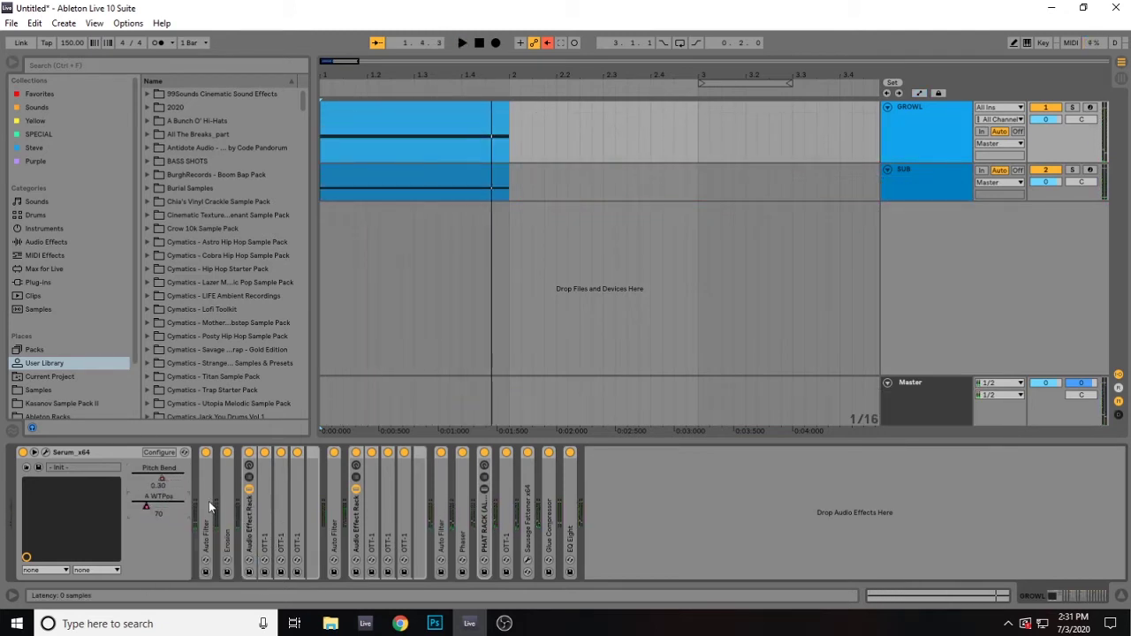
Collapse Serum, expand the first Auto Filter, and switch off every effect after it, from Erosion through EQ Eight
double_click(97, 453)
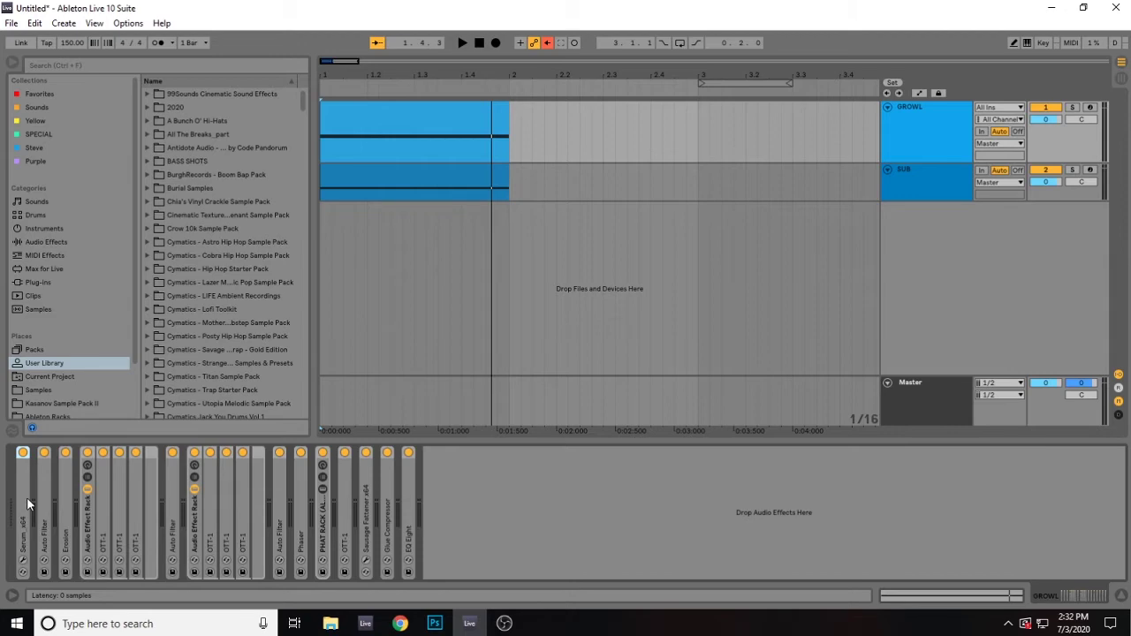
double_click(43, 512)
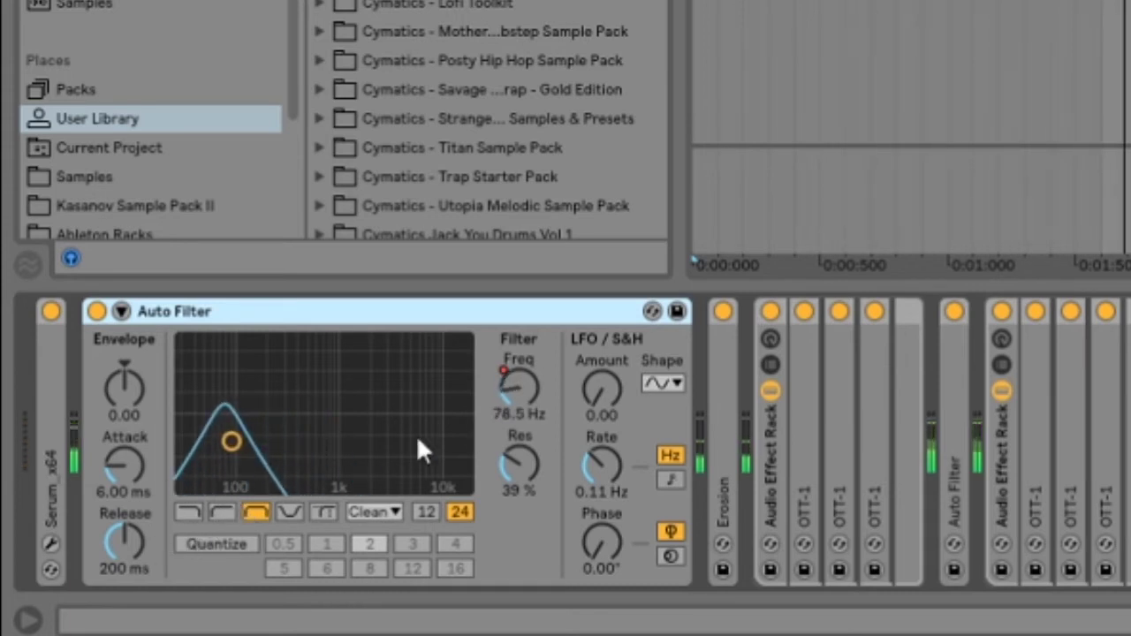
click(724, 312)
click(771, 311)
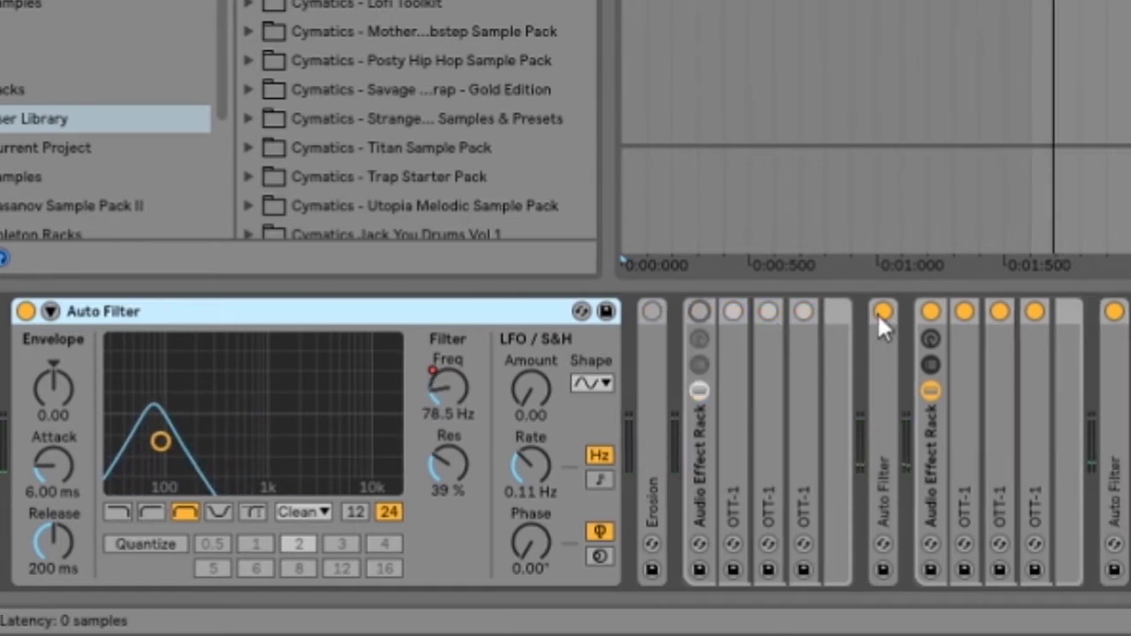
click(954, 311)
click(1001, 311)
click(966, 311)
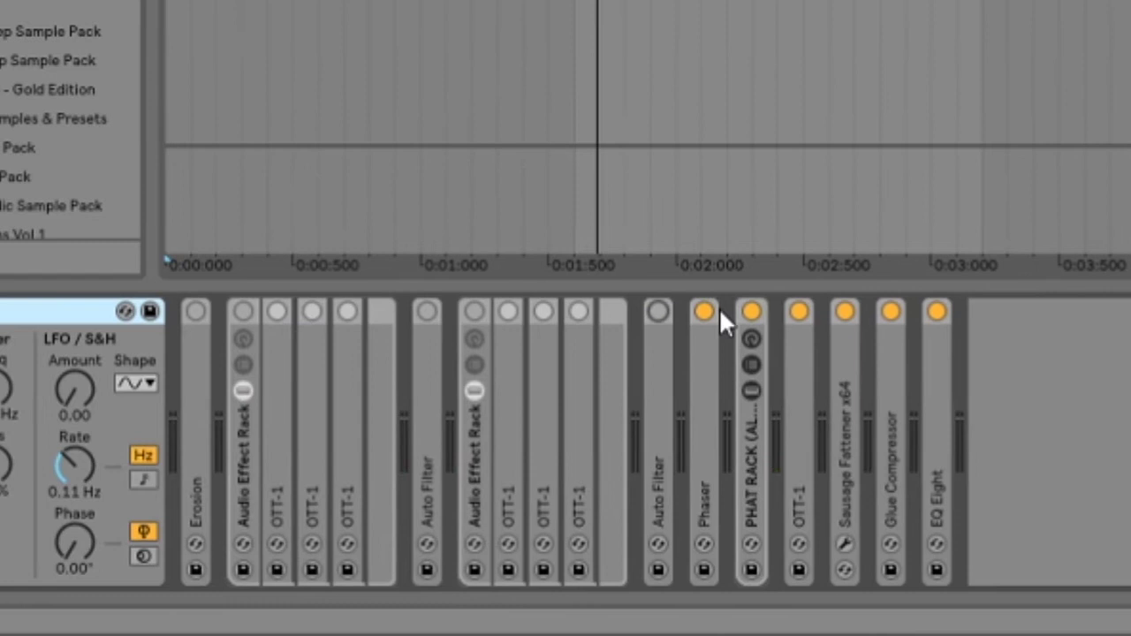
click(704, 311)
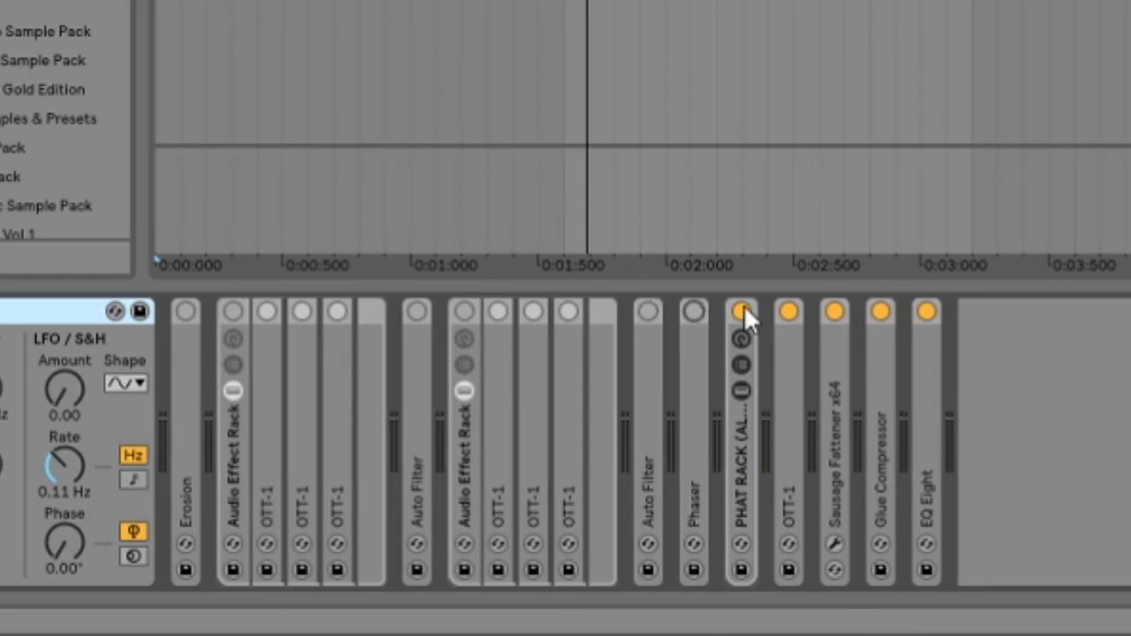
click(751, 311)
click(798, 311)
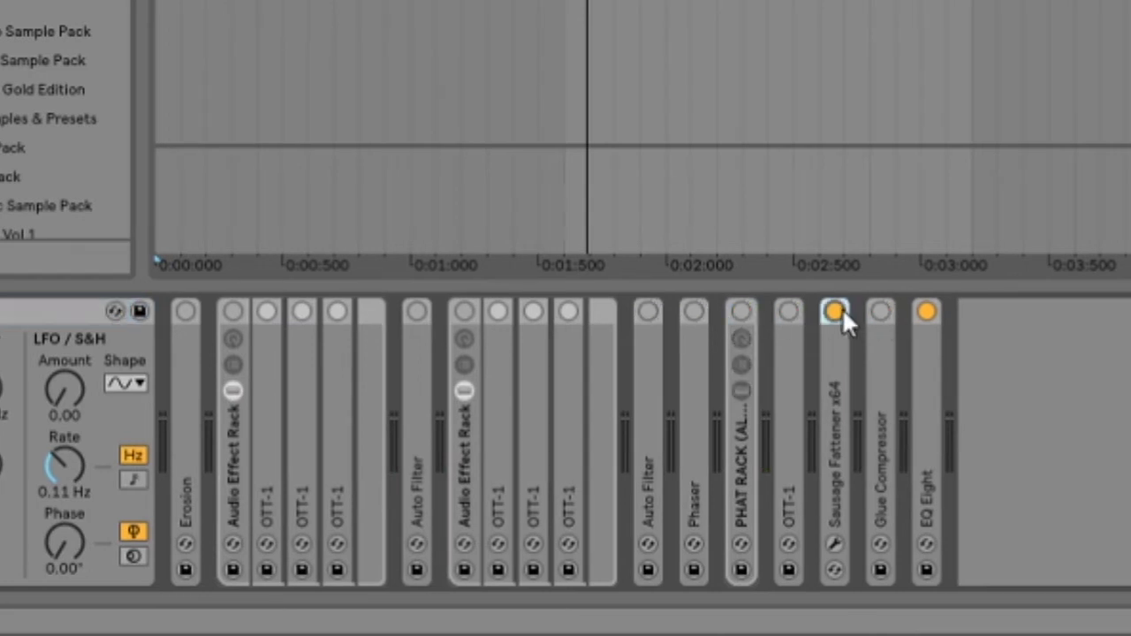
click(834, 311)
click(926, 311)
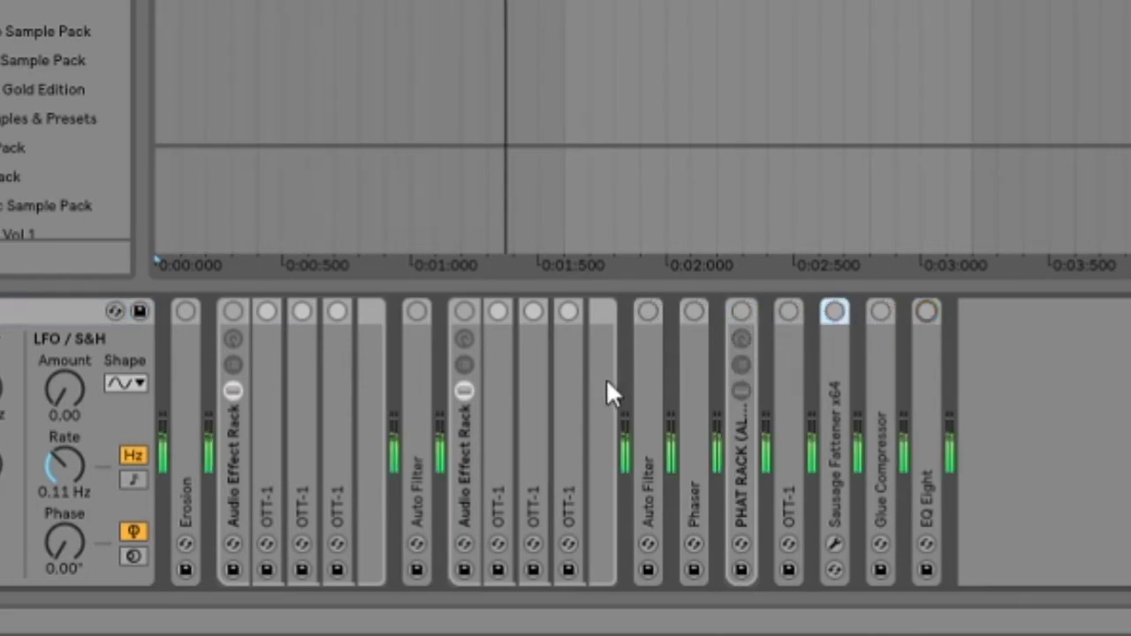
Expand Erosion to show its settings, switch it on and collapse it again
scroll(409, 353, right, 5)
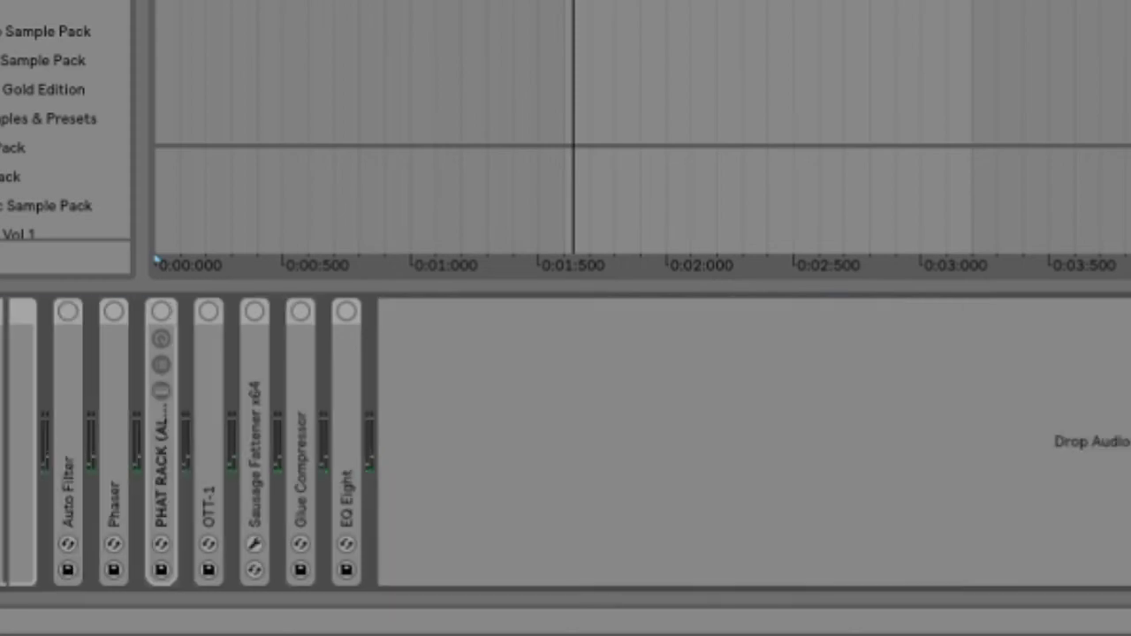
double_click(68, 490)
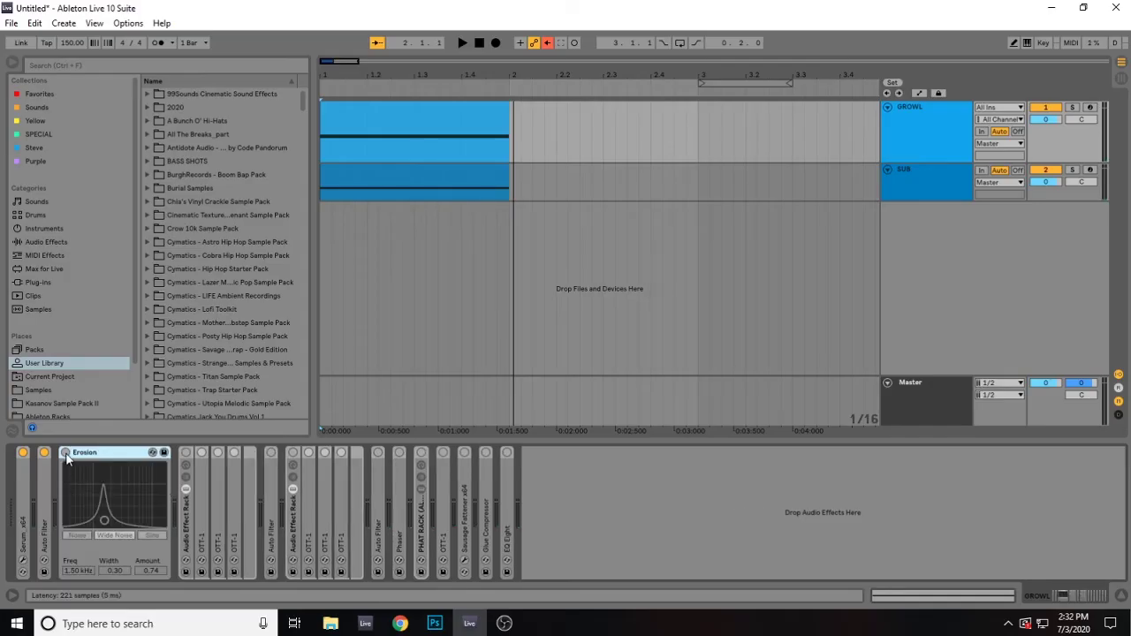
click(64, 453)
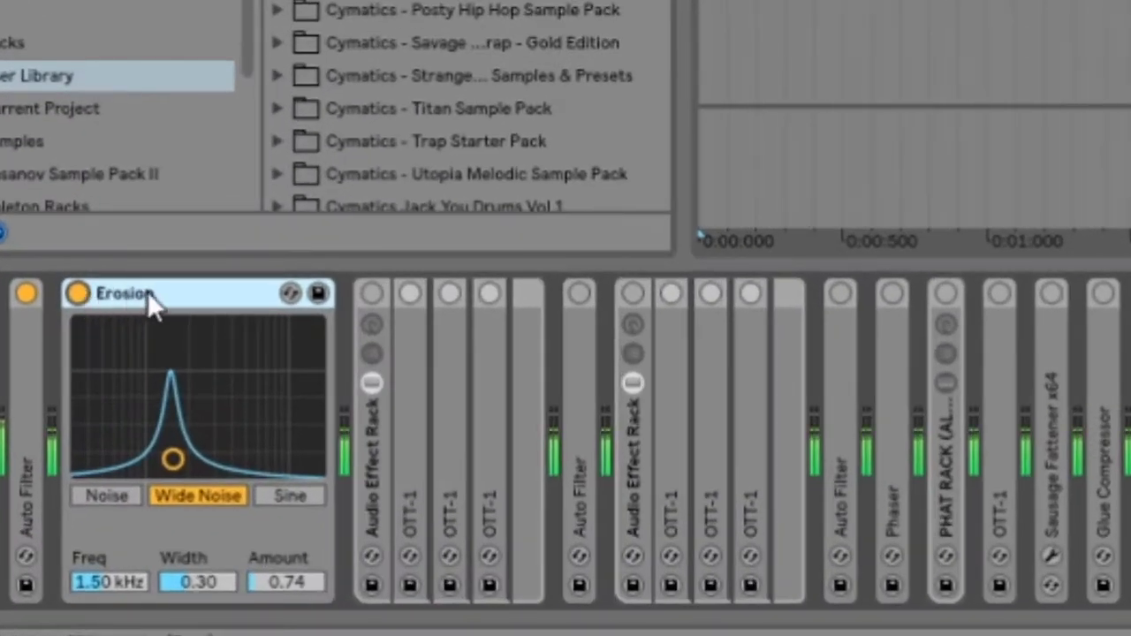
double_click(124, 293)
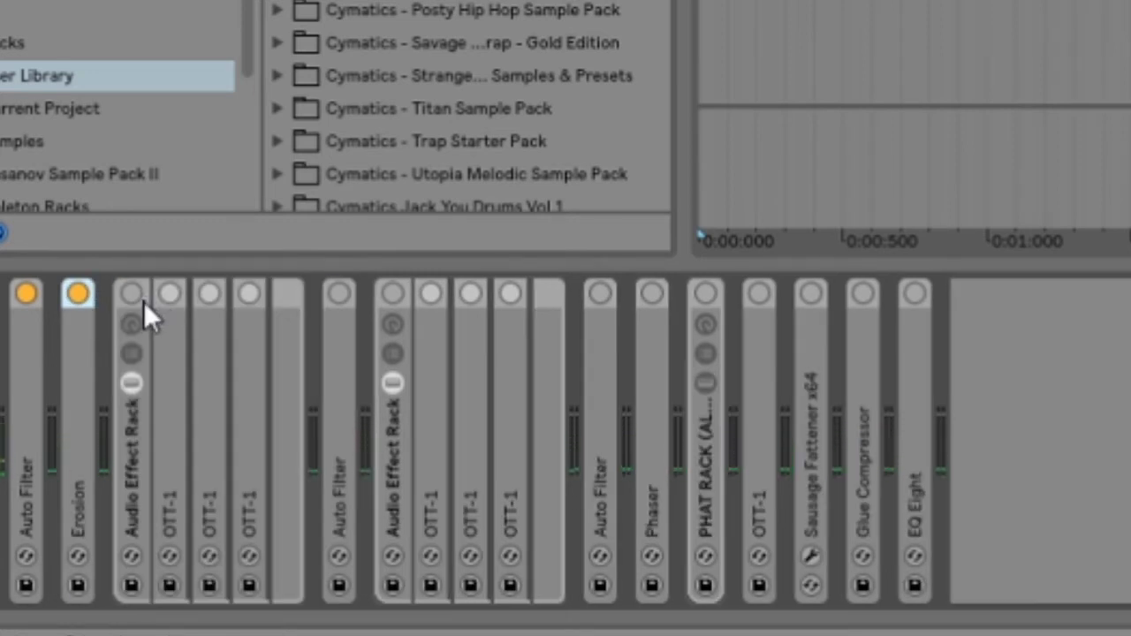
Switch on the first Audio Effect Rack and the high-pass Auto Filter after it, playing the sound with the filter's settings shown
click(135, 292)
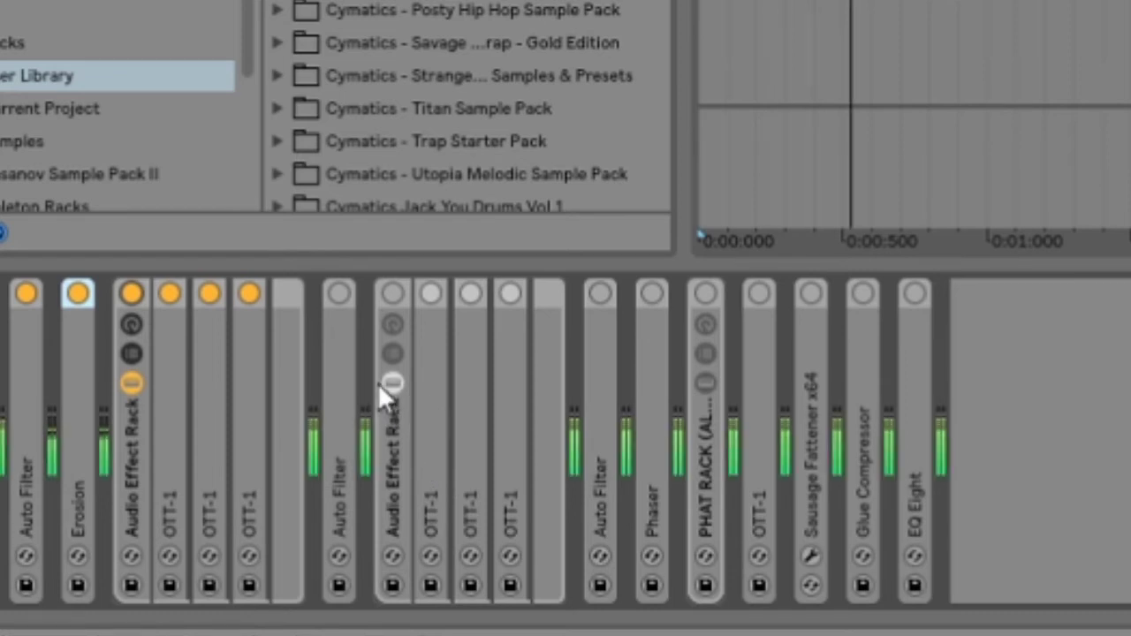
double_click(336, 329)
click(337, 294)
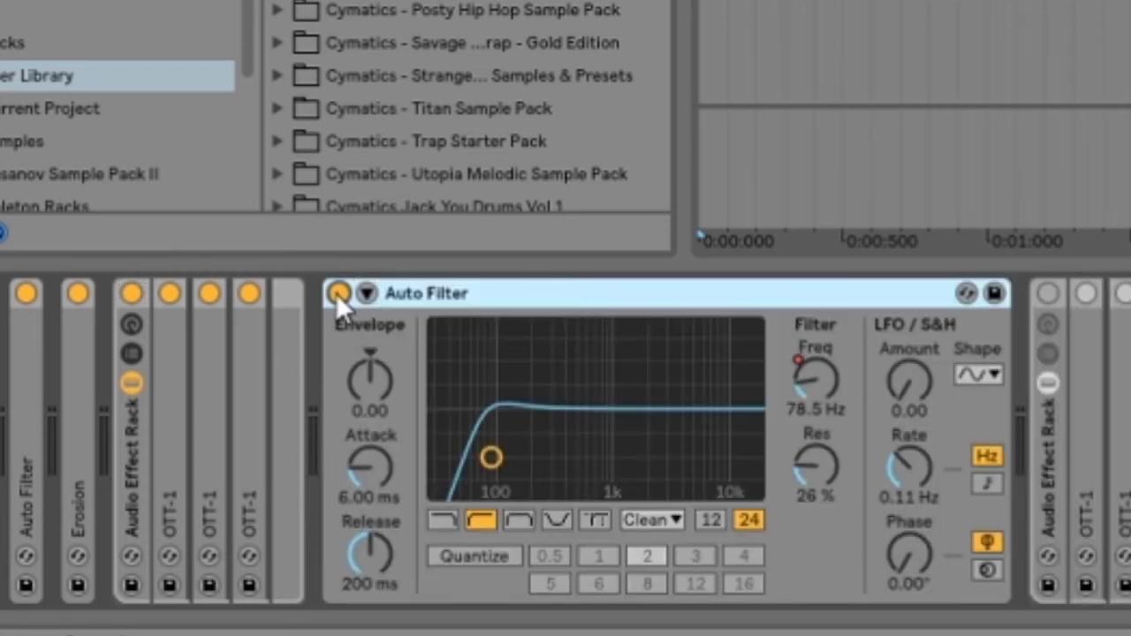
key(space)
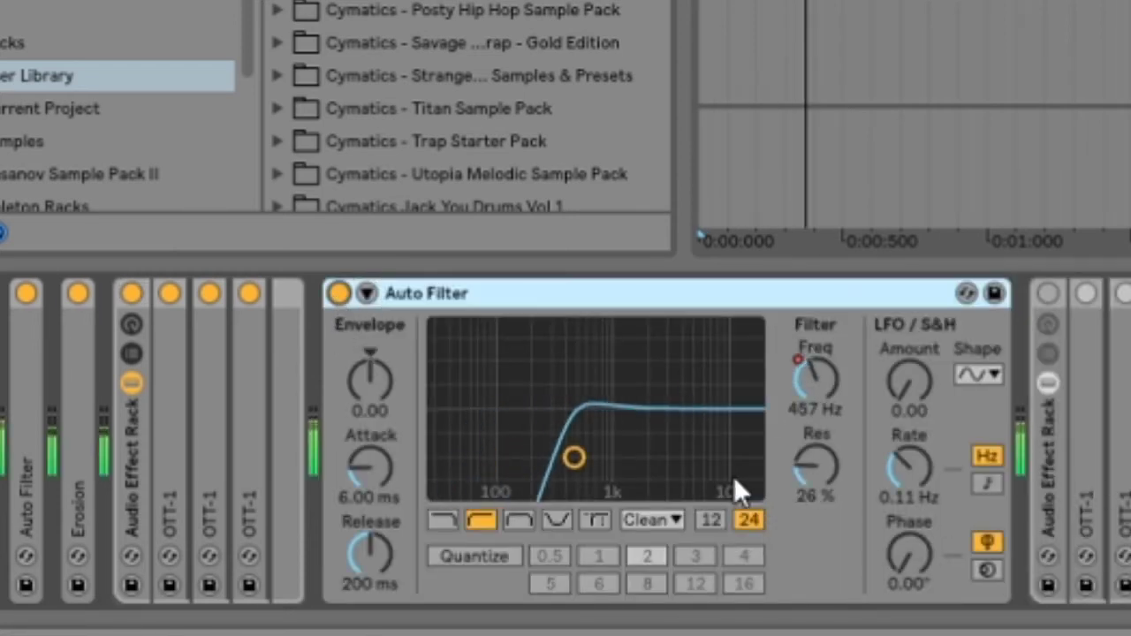
double_click(498, 295)
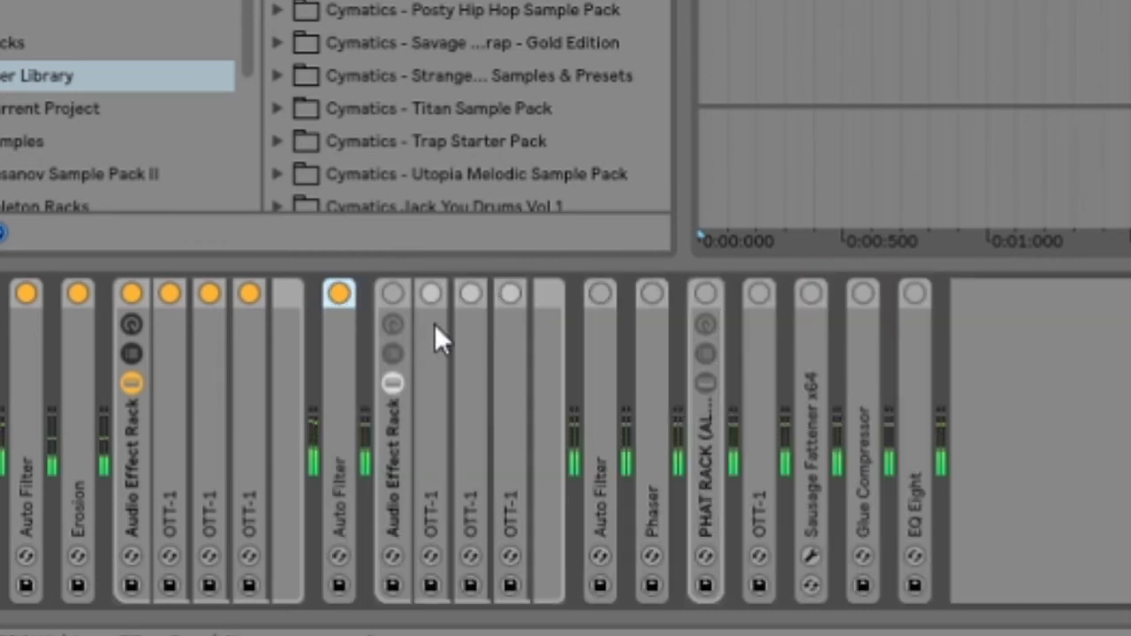
Switch on the second Audio Effect Rack and the Auto Filter after it, briefly expanding that filter to show its settings
click(394, 294)
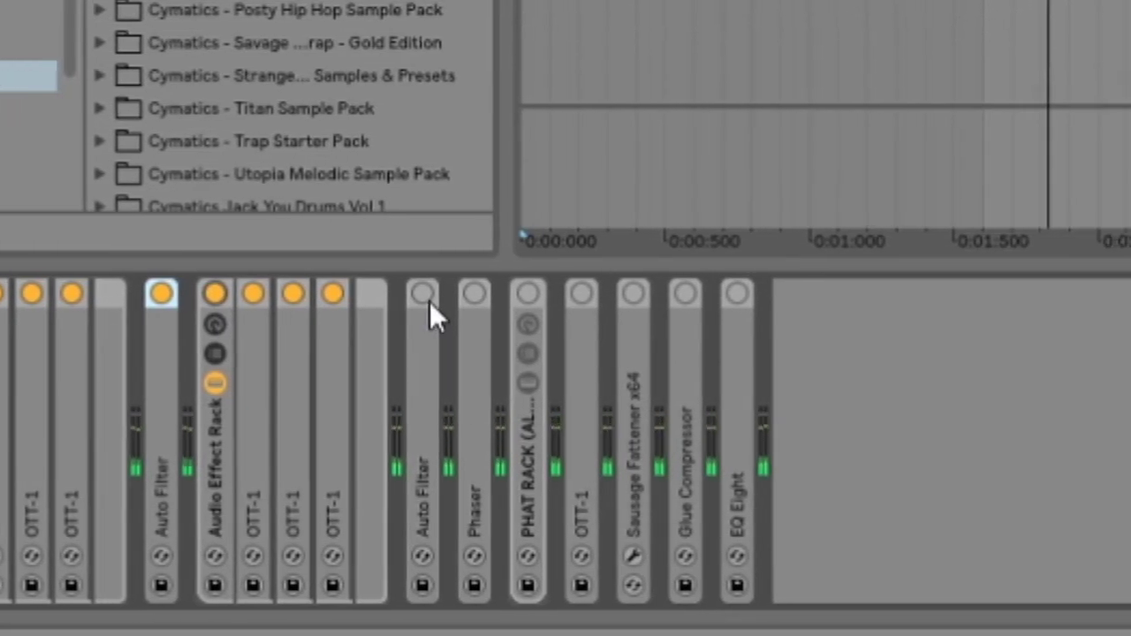
double_click(603, 337)
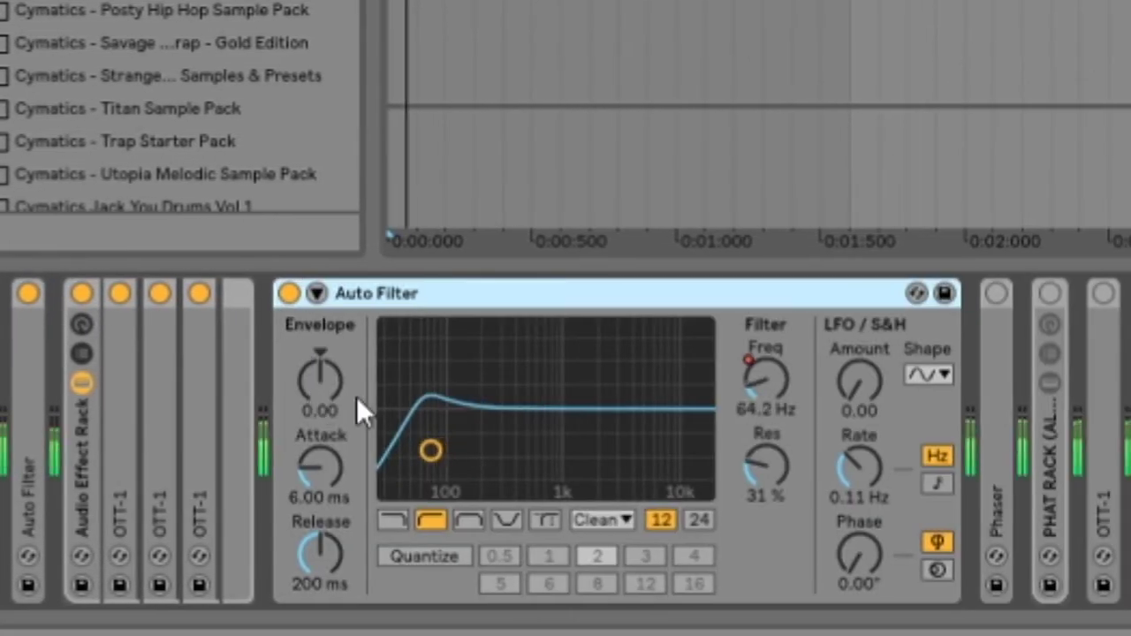
double_click(397, 294)
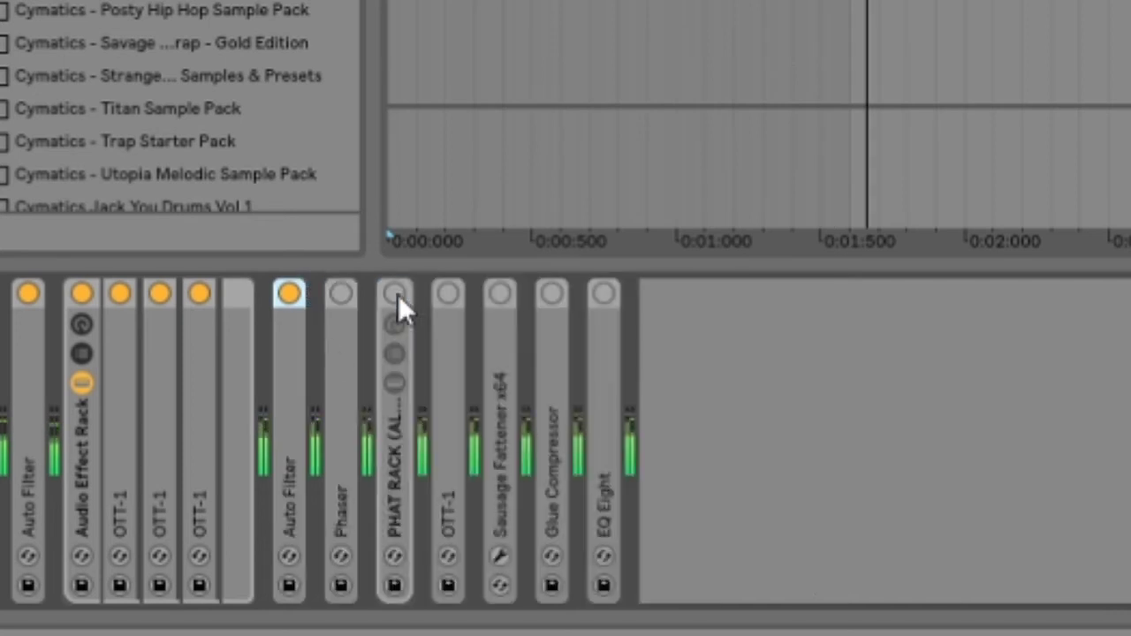
Switch on the Phaser, expand it to show its settings, and collapse it again
click(340, 294)
double_click(343, 364)
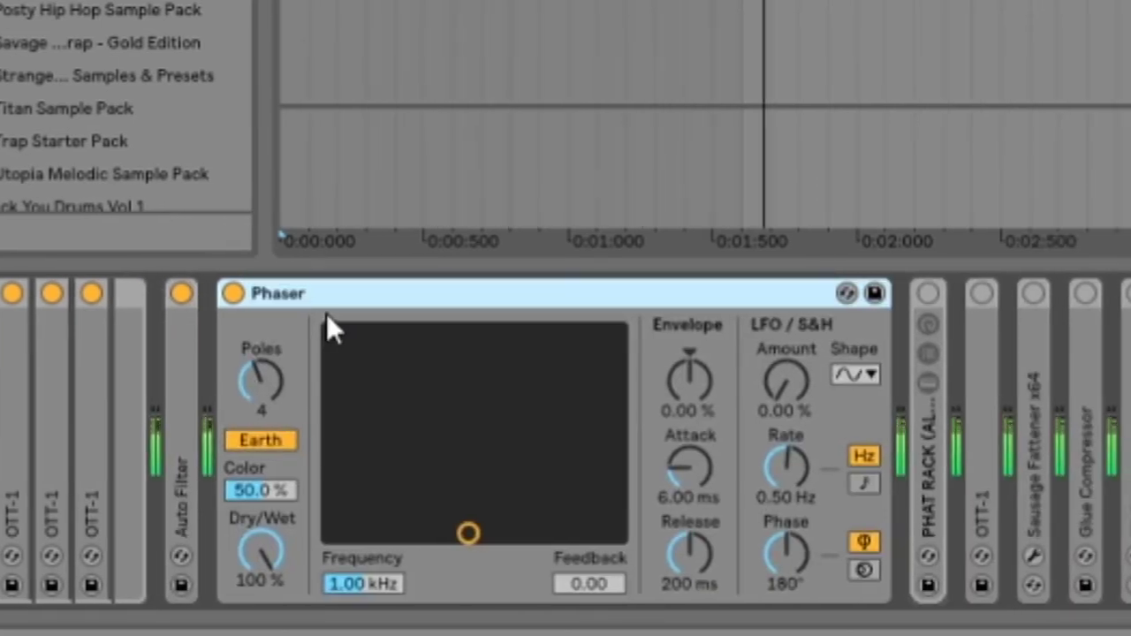
double_click(358, 292)
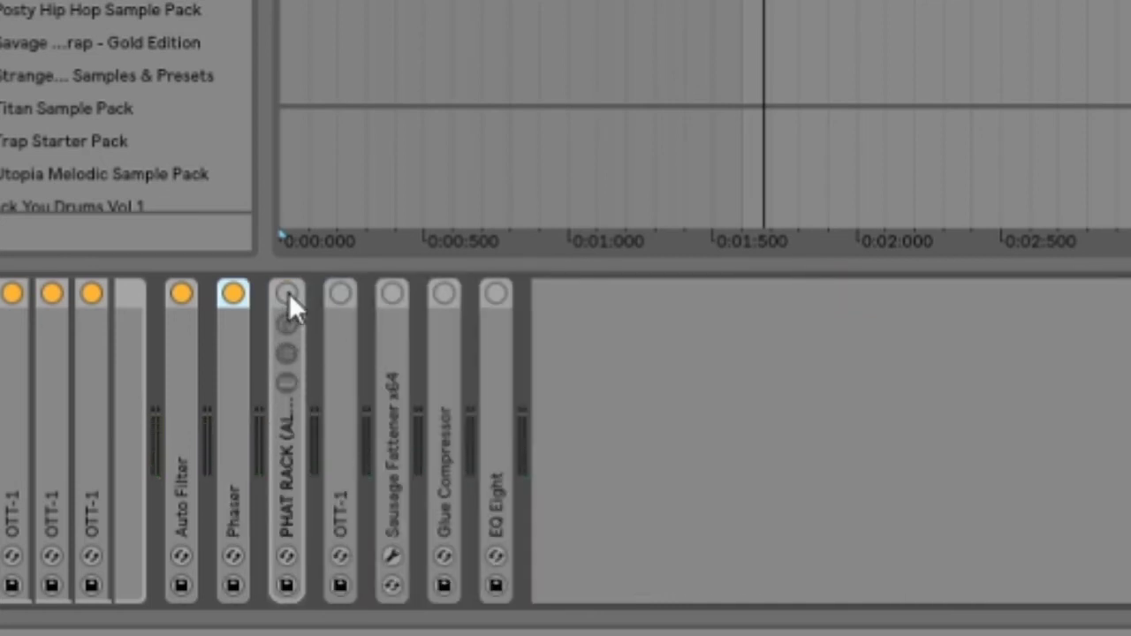
Switch on PHAT RACK (ALTERED), showing its macros and device chain before collapsing it and playing the sound
double_click(279, 410)
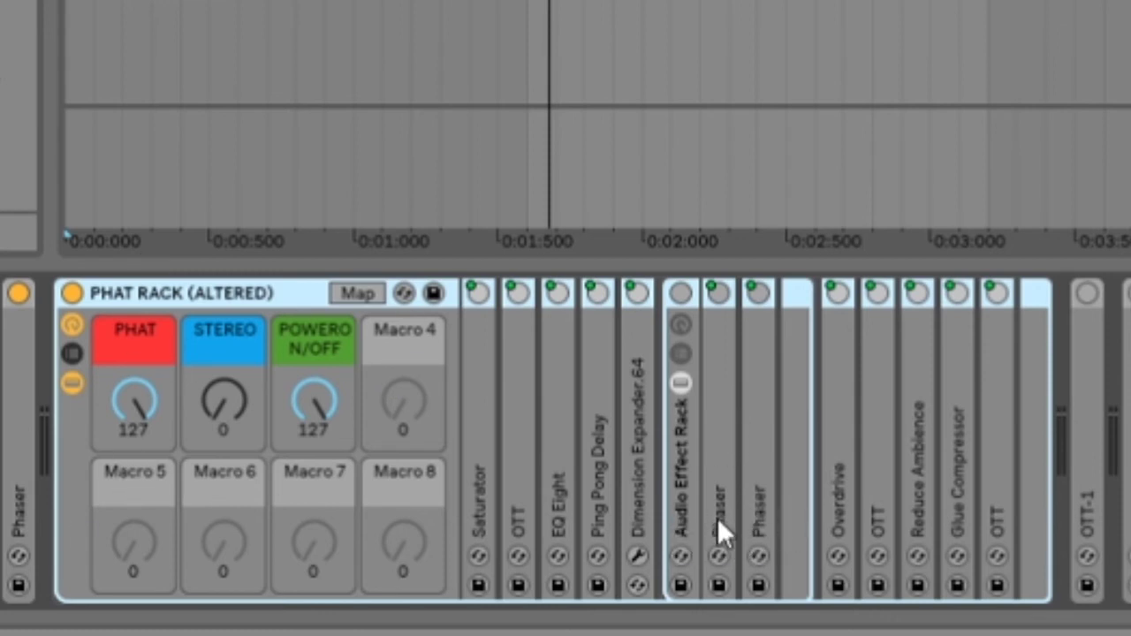
double_click(235, 294)
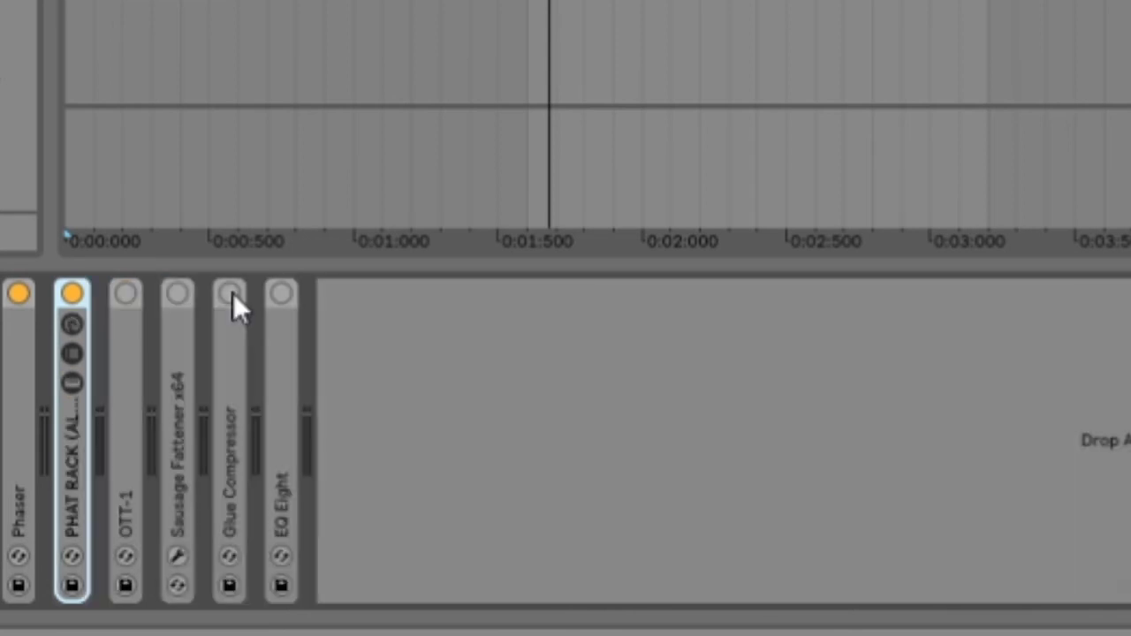
key(space)
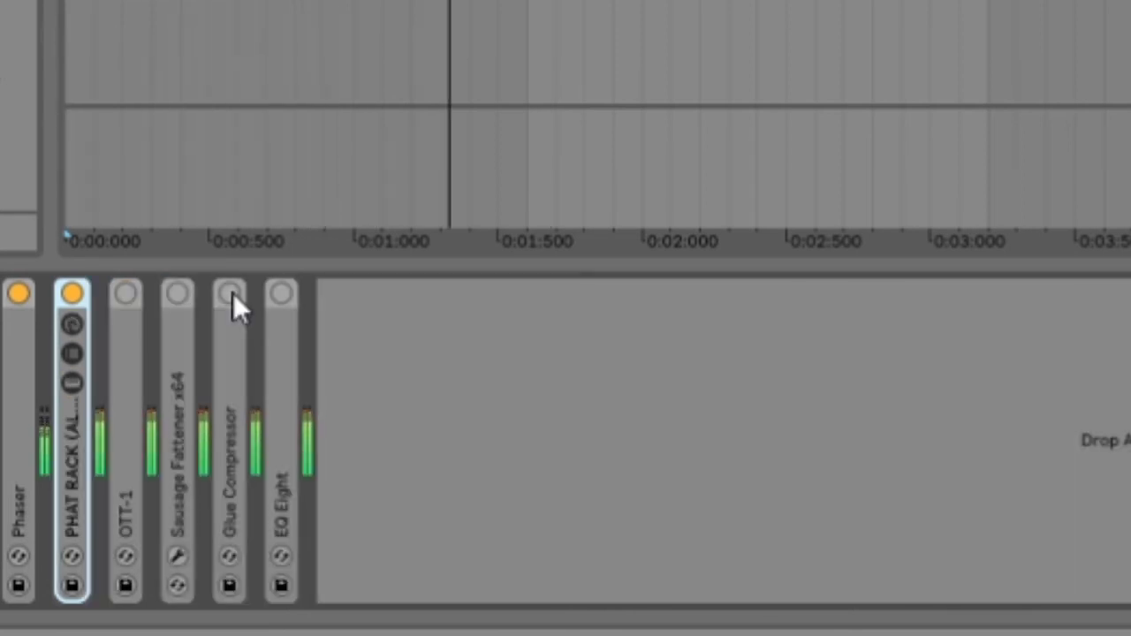
Switch on the OTT-1 after PHAT RACK, expand it to show its compression settings, and collapse it
click(124, 294)
double_click(130, 383)
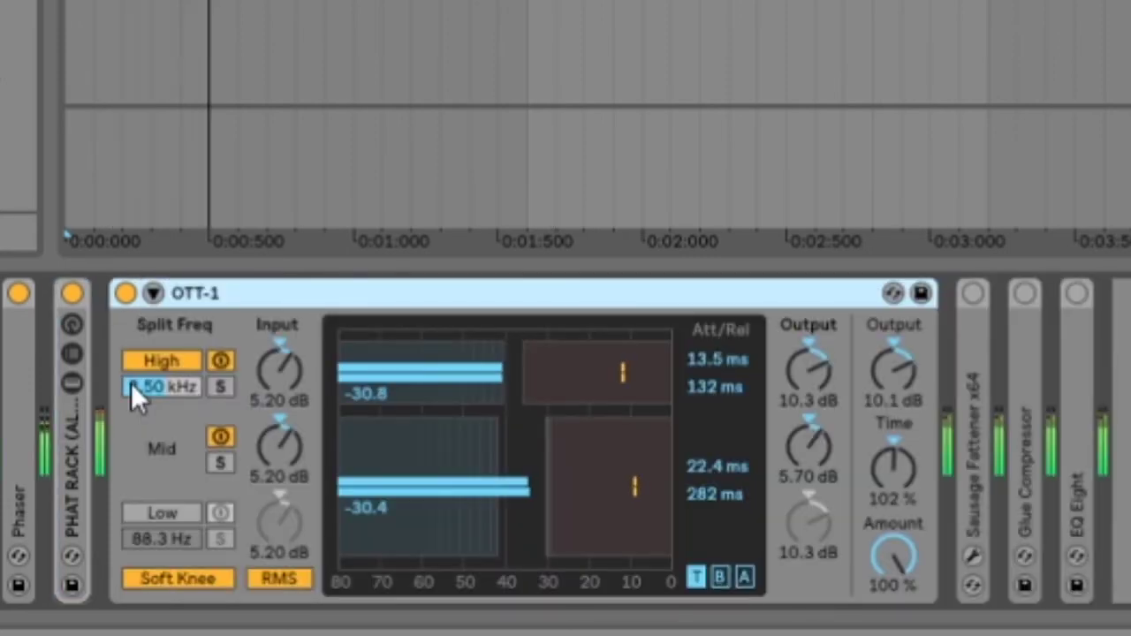
double_click(318, 294)
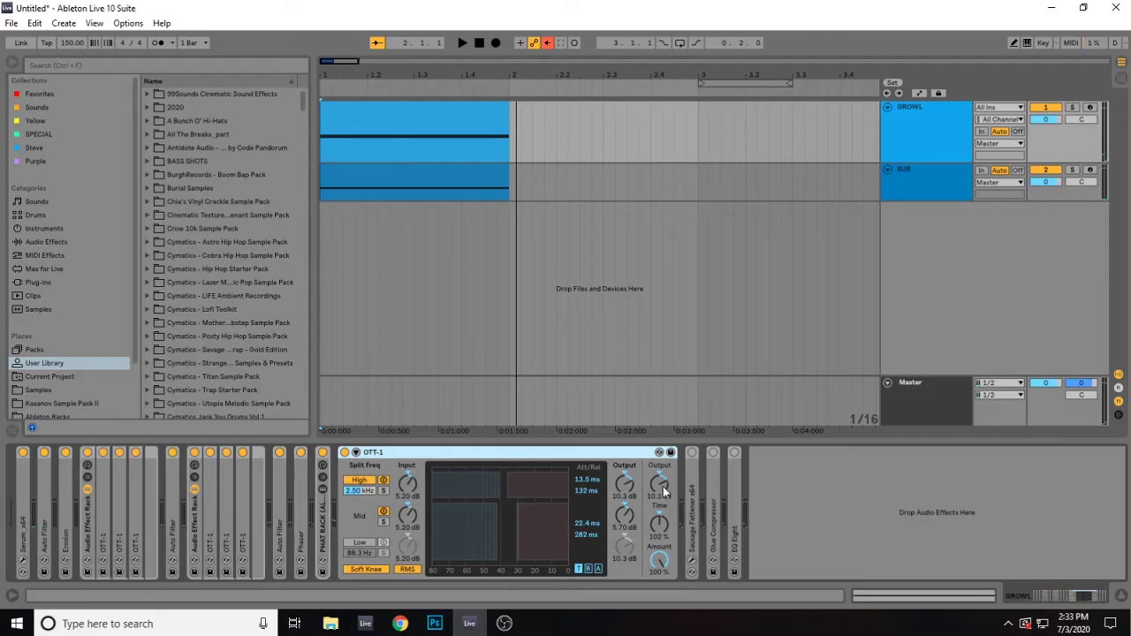
double_click(605, 453)
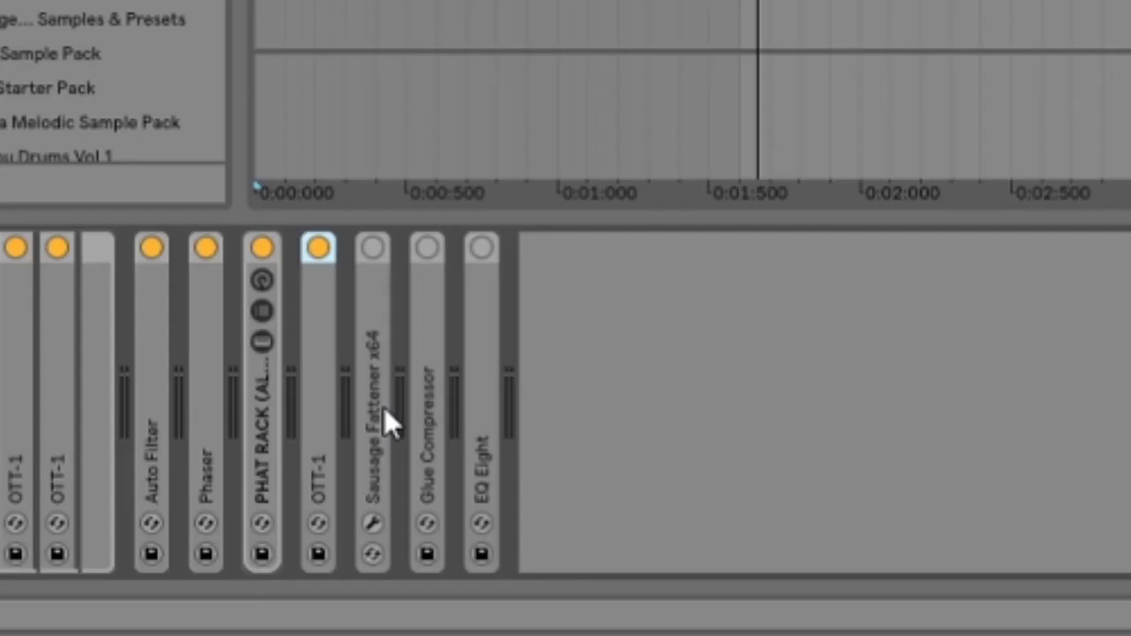
Expand Sausage Fattener, switch it on, play the sound through it, and collapse the device
double_click(379, 414)
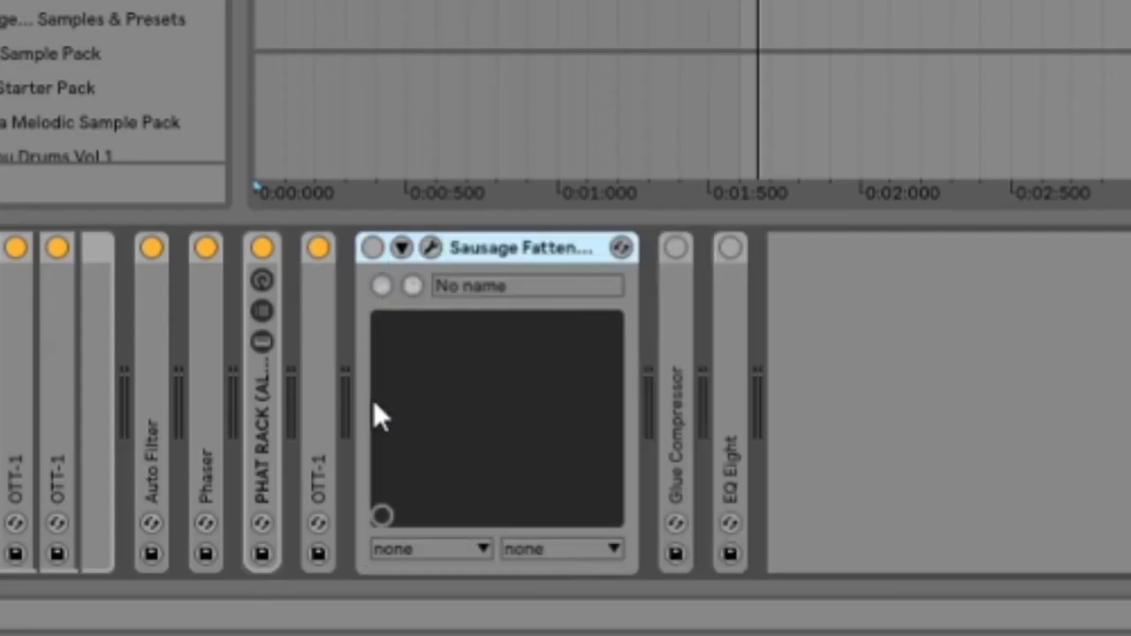
click(378, 250)
key(space)
double_click(538, 256)
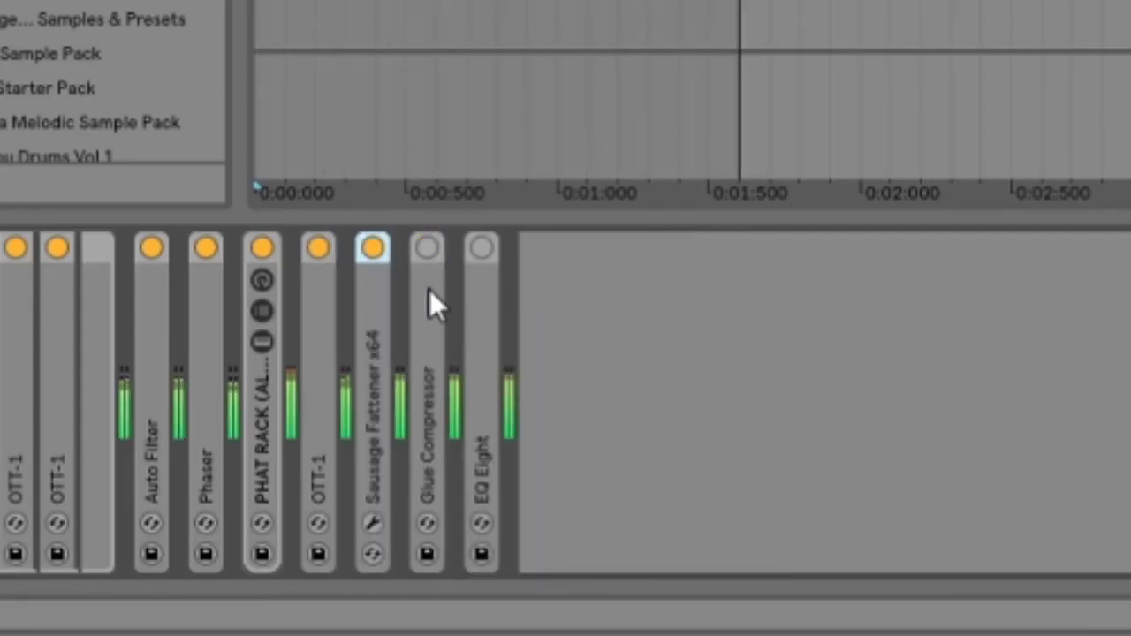
Switch on the Glue Compressor, show its threshold and makeup settings, and collapse it
click(426, 249)
double_click(427, 328)
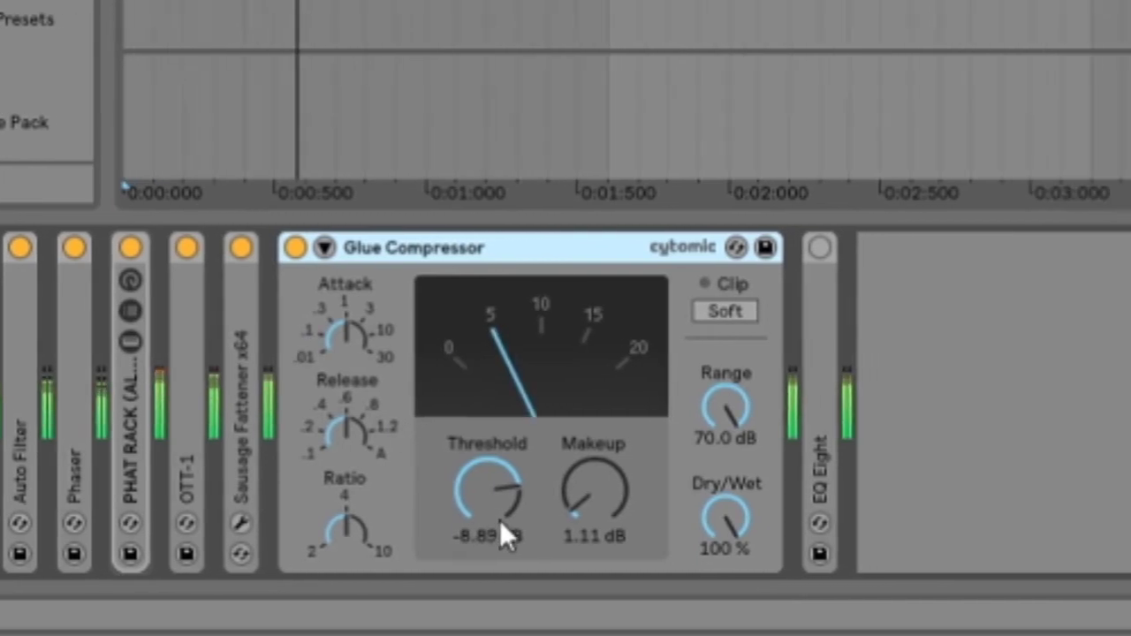
double_click(490, 249)
Expand the final EQ Eight to show its curve, switch it on, and play the fully processed growl
double_click(358, 371)
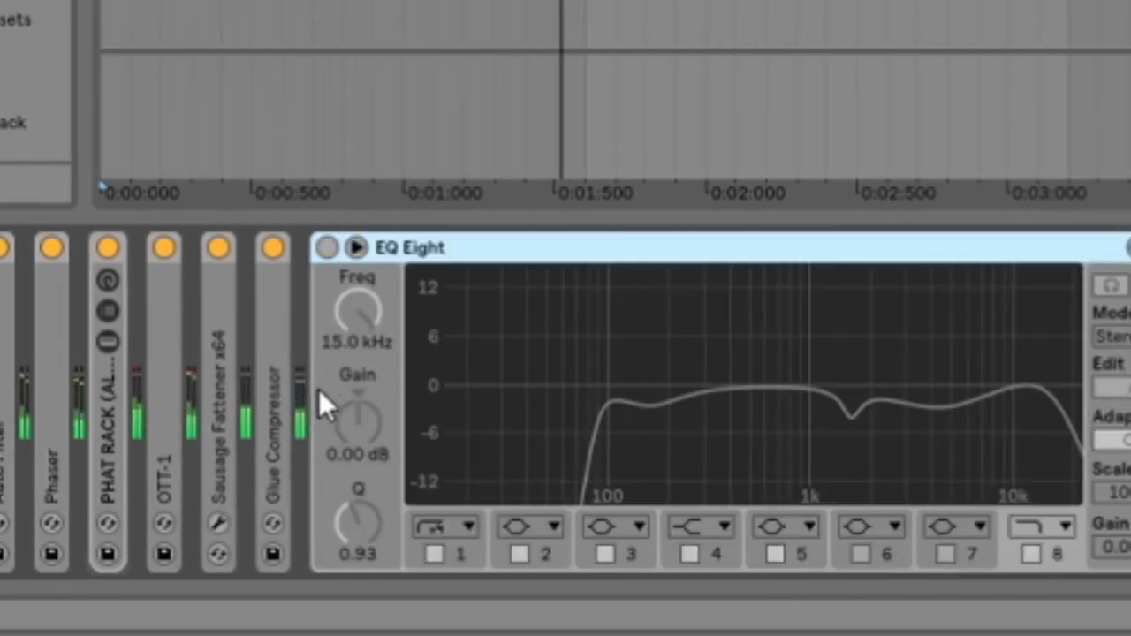
click(181, 248)
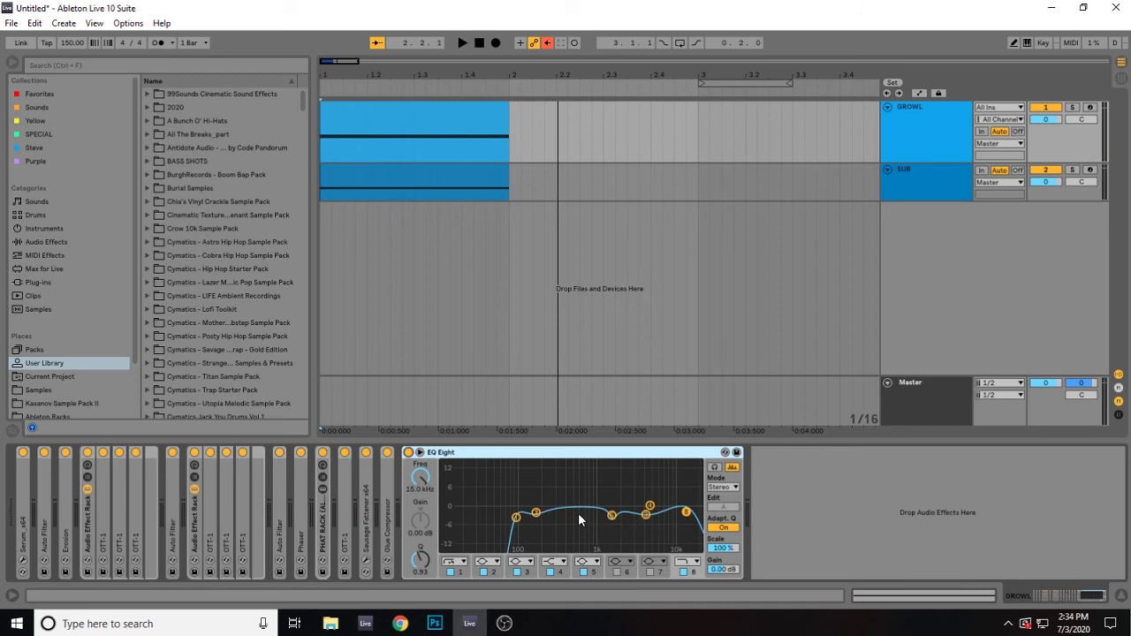
key(space)
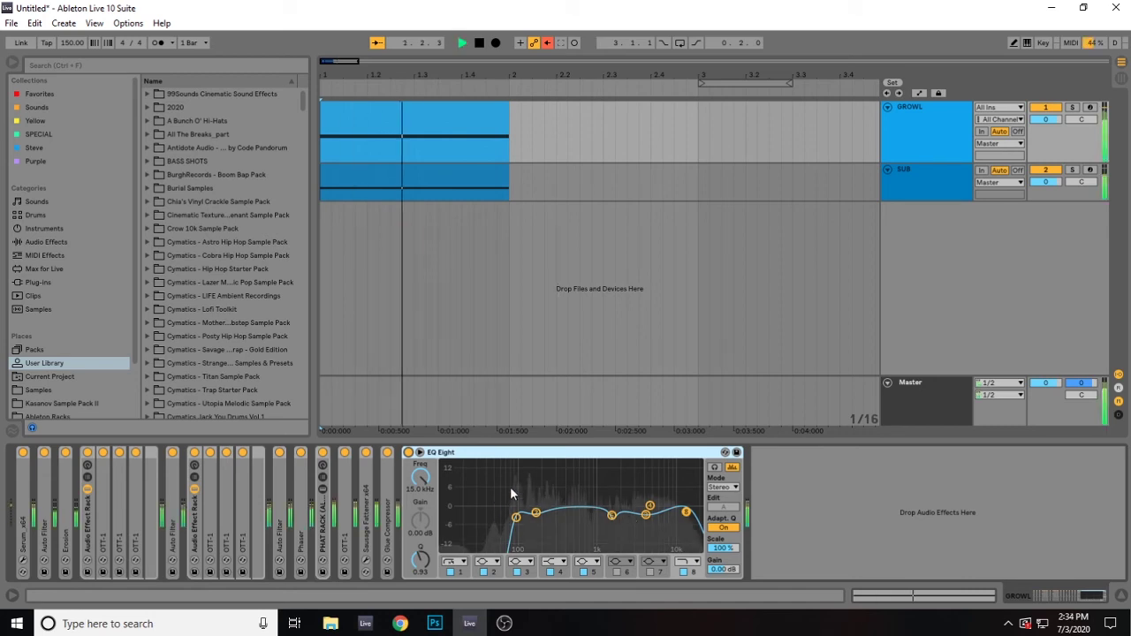
key(space)
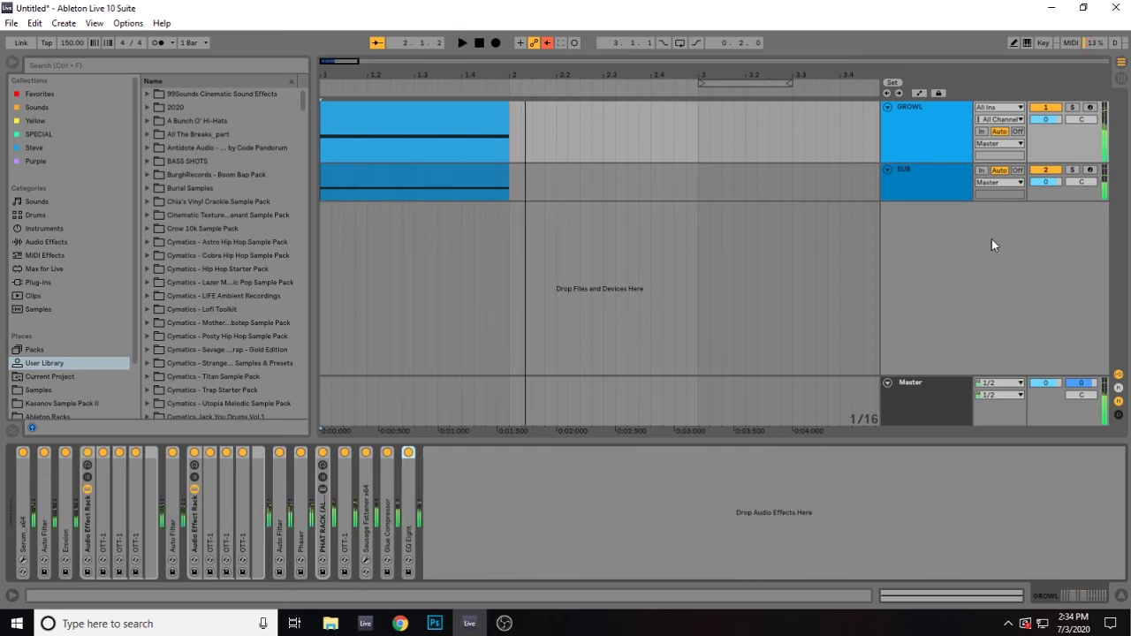
Solo the SUB track and play it, and briefly open its Serum to show the Basic Shapes oscillator
click(928, 186)
click(1072, 170)
key(space)
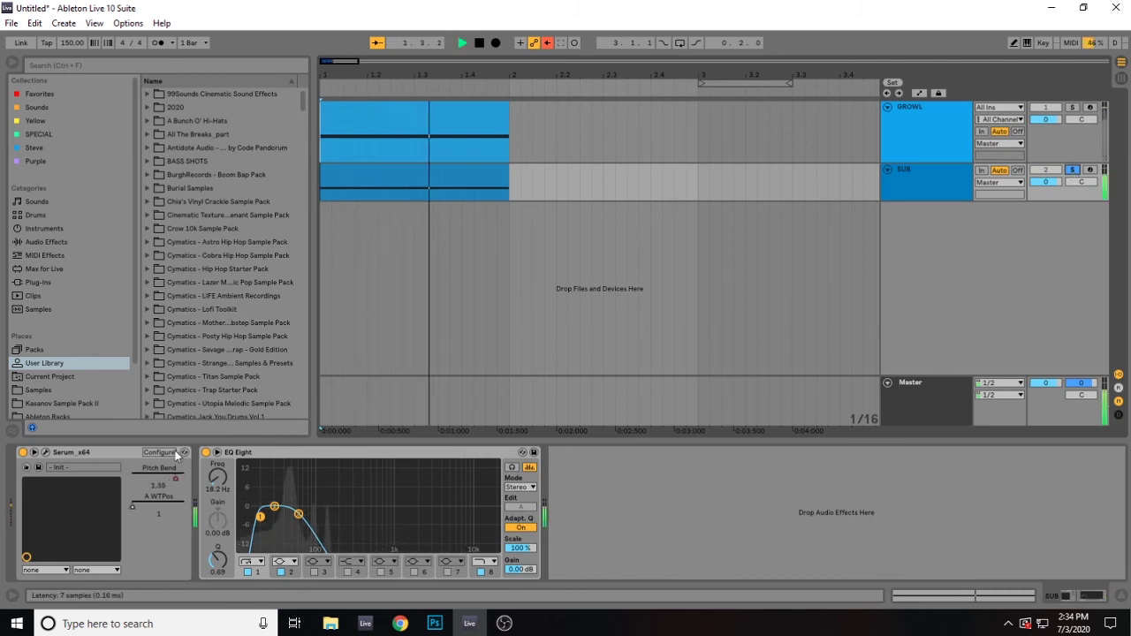
key(space)
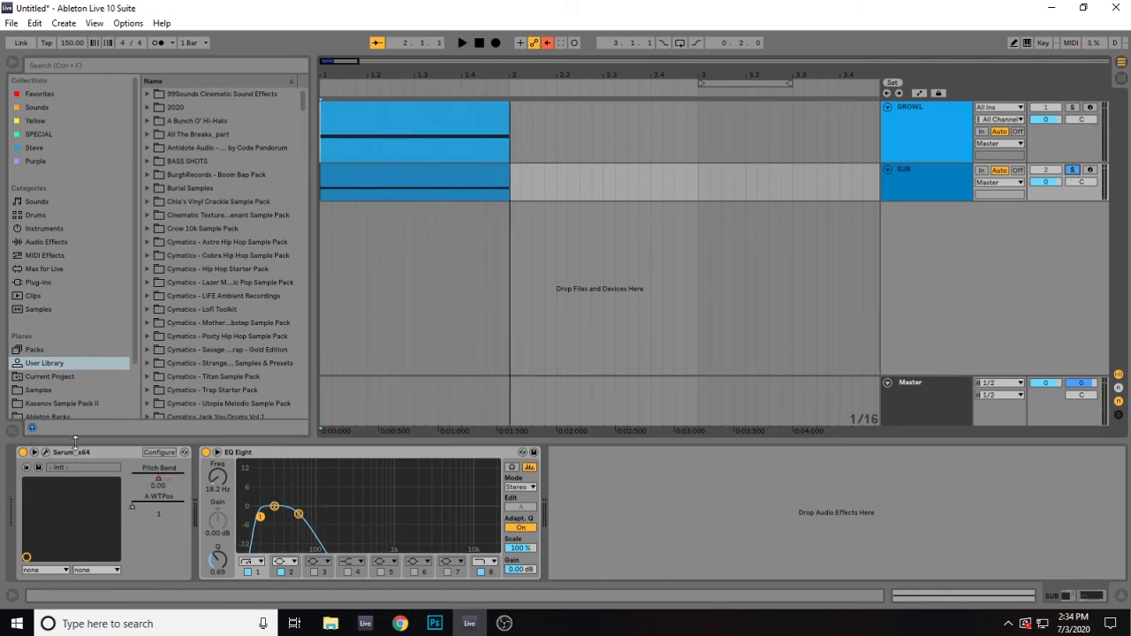
click(46, 452)
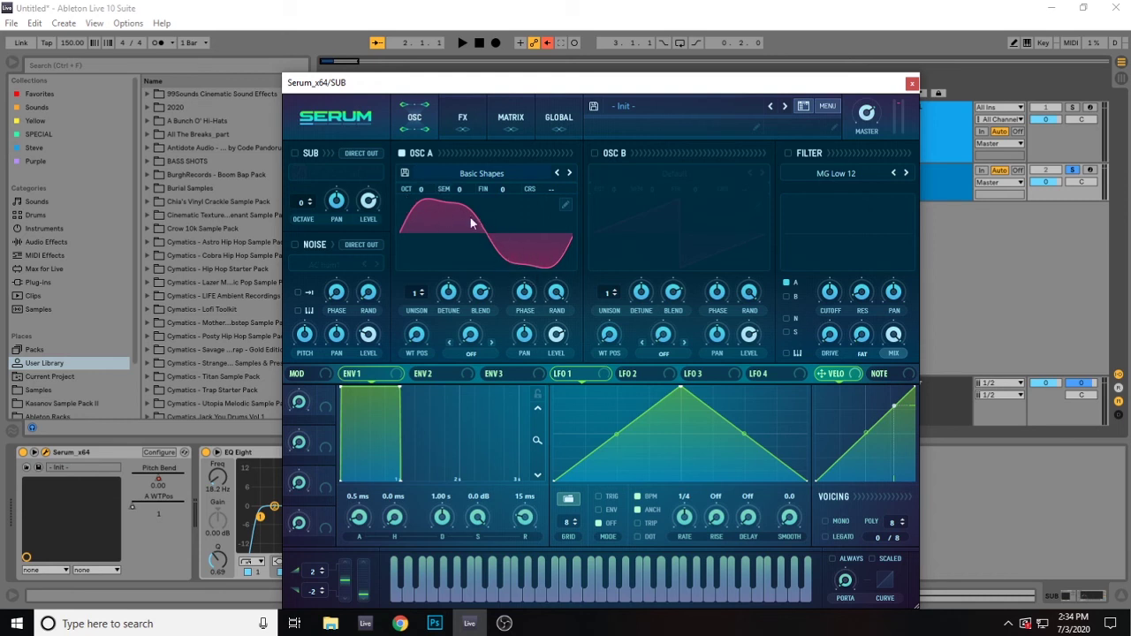
click(911, 83)
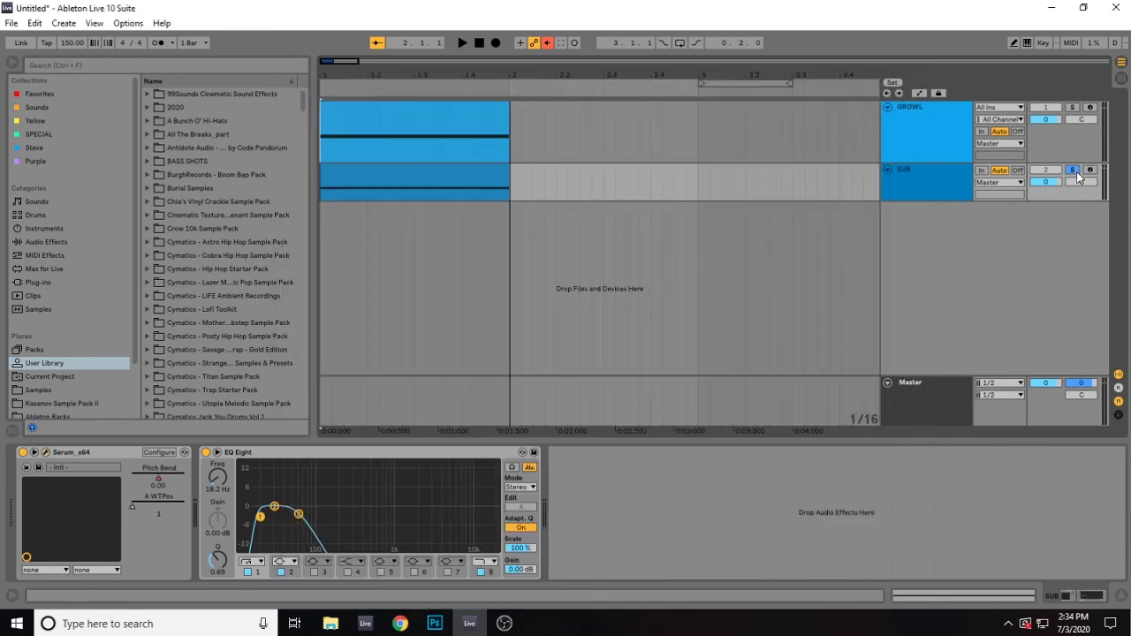
Unsolo the SUB track and play the growl and sub together
key(space)
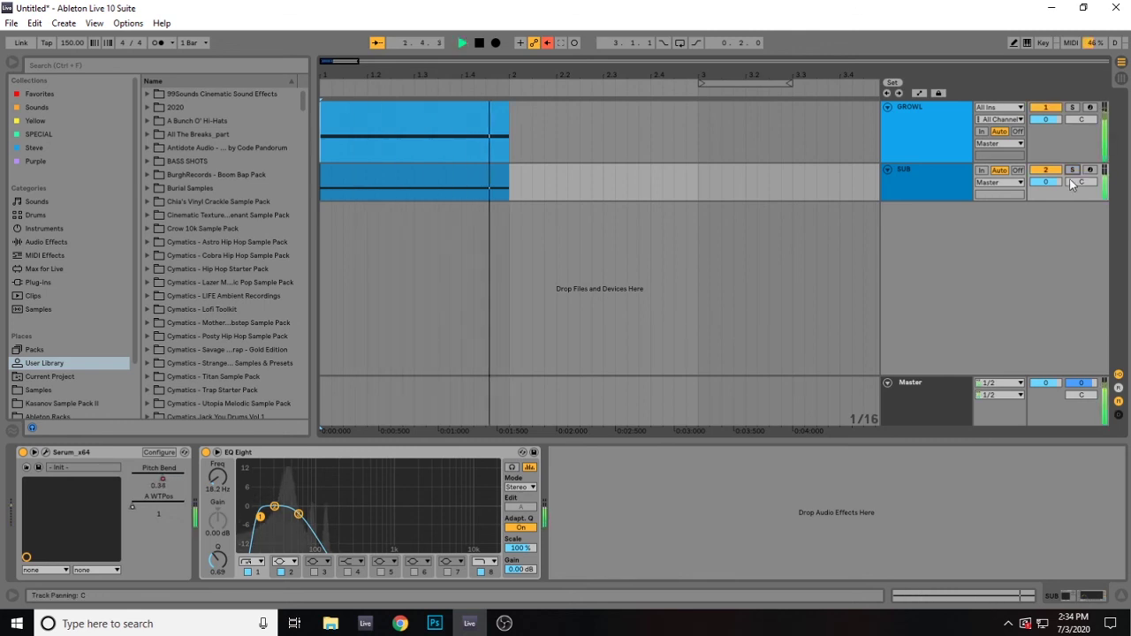
key(space)
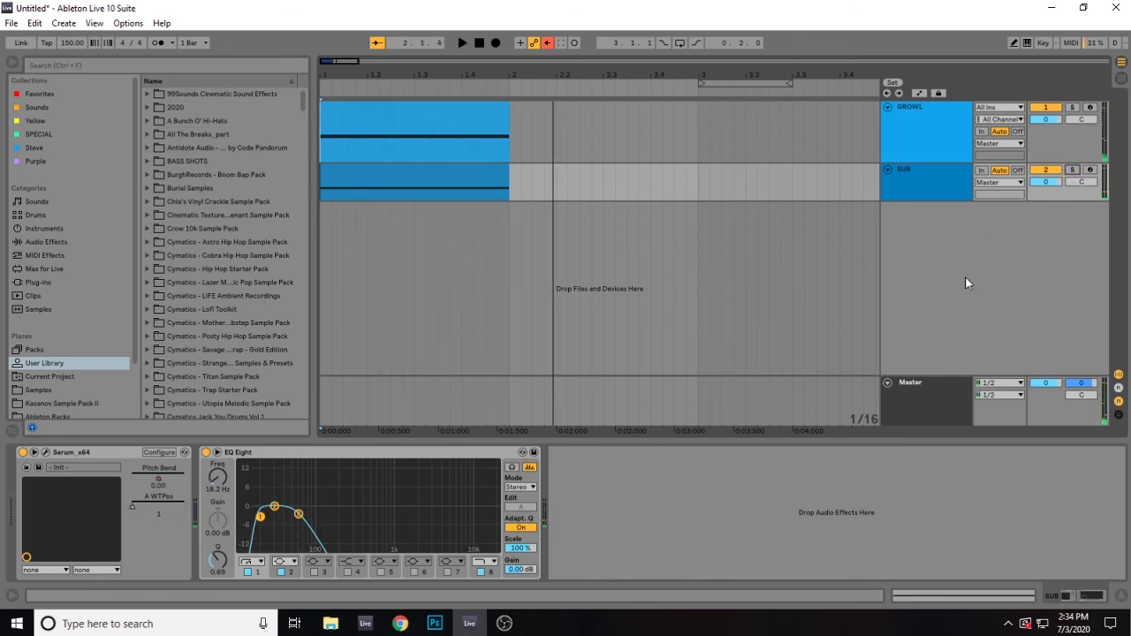